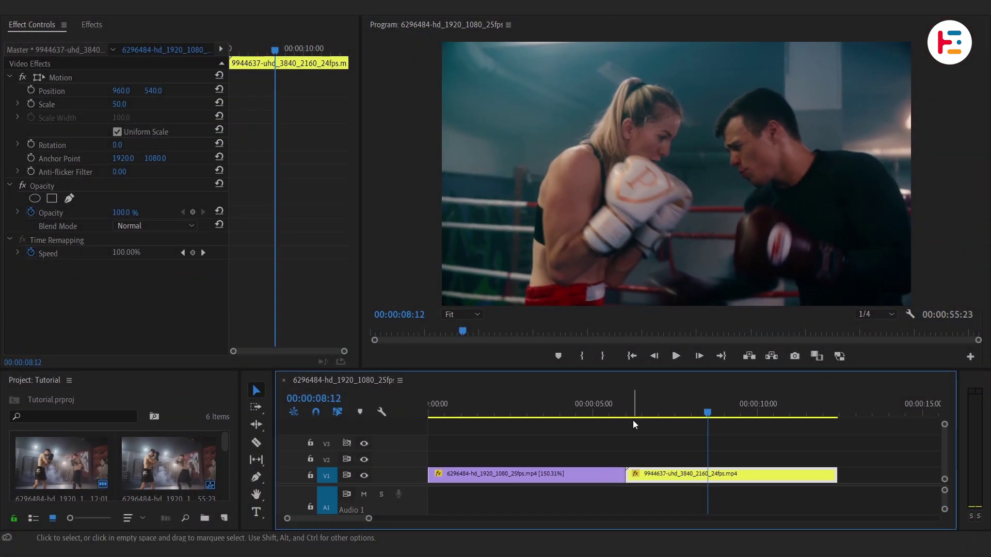
# - Change Film Strip.png's duration from 3 to 00:00:04:00 in Speed/Duration
pyautogui.moveTo(632, 420)
pyautogui.mouseDown()
pyautogui.moveTo(641, 416)
pyautogui.moveTo(630, 417)
pyautogui.mouseUp()
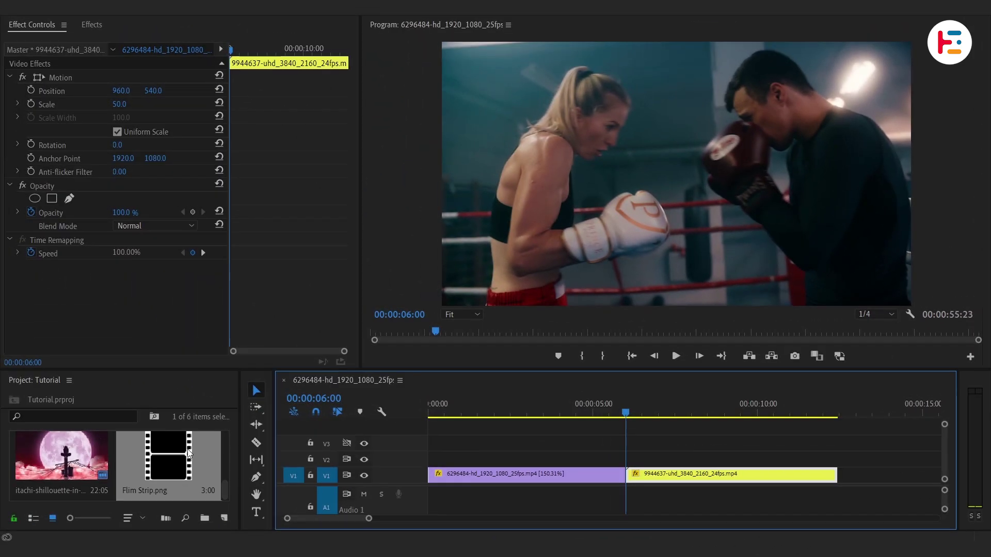
pyautogui.rightClick(168, 454)
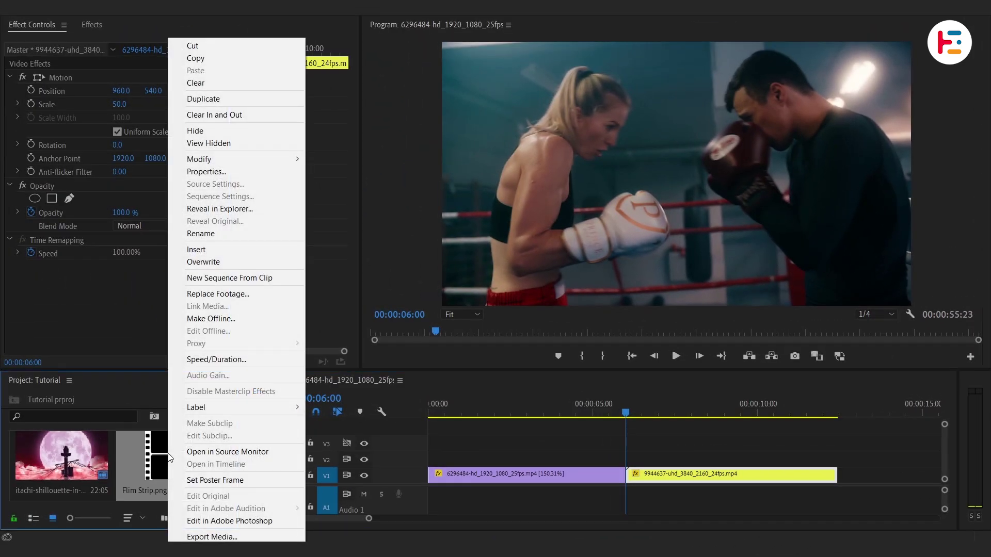
pyautogui.click(252, 363)
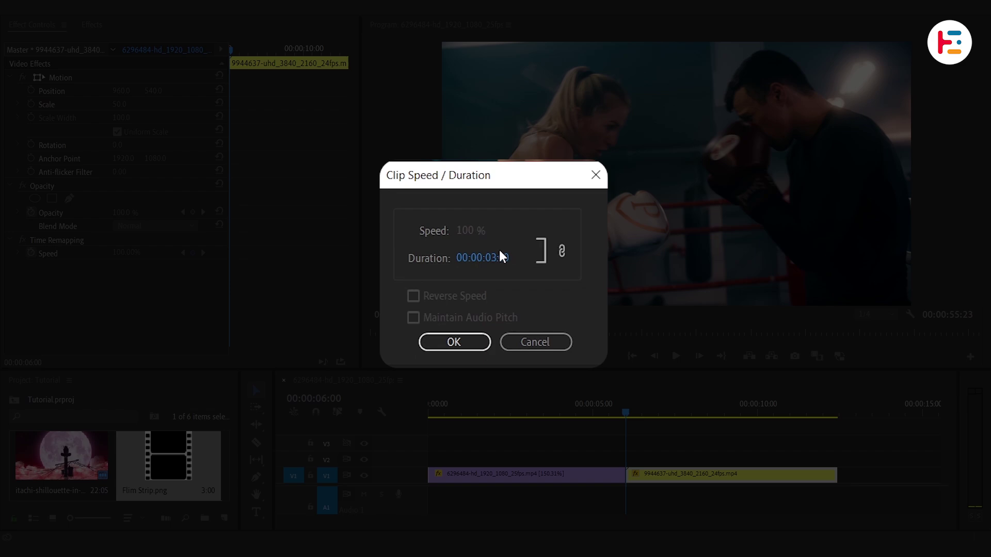
pyautogui.click(499, 257)
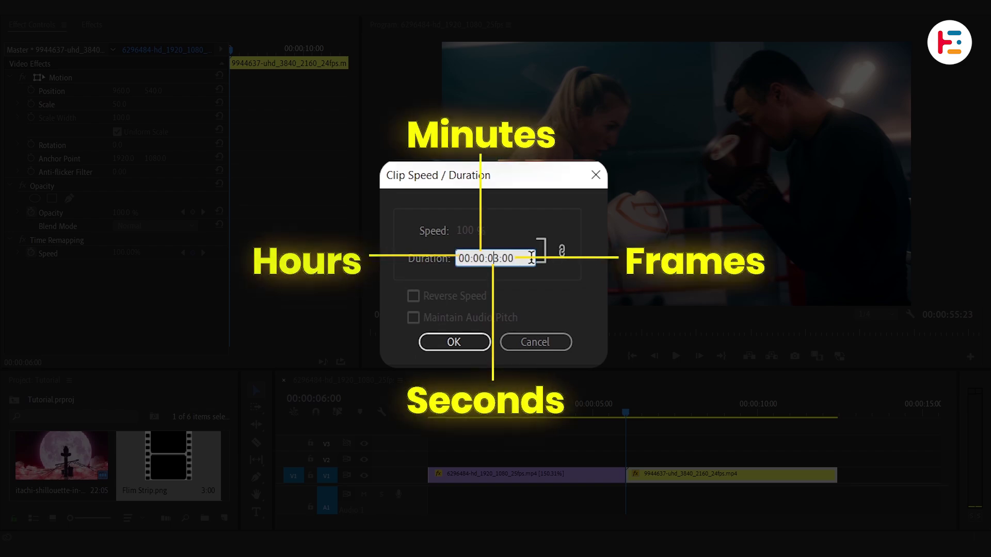
pyautogui.write('4')
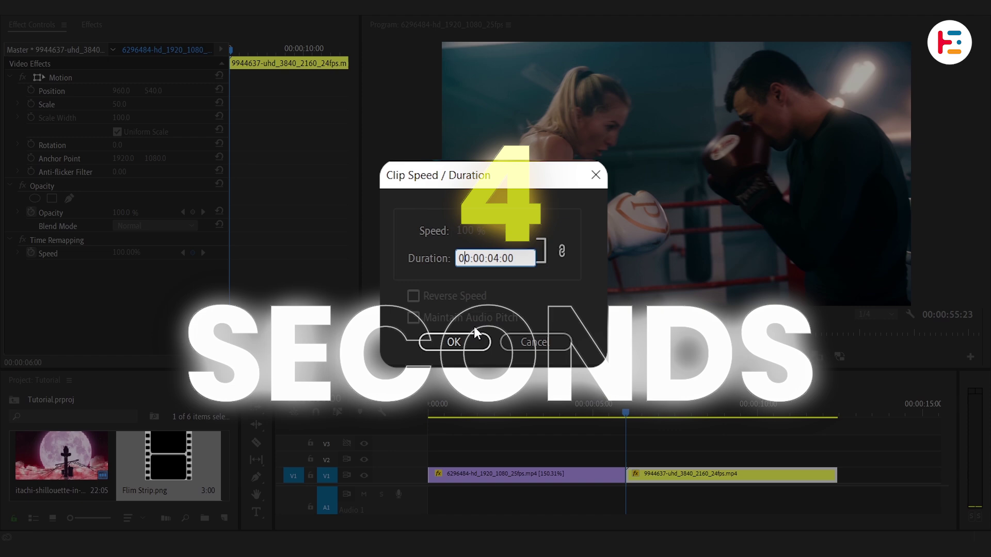
pyautogui.click(479, 340)
# - Place Film Strip.png on V2 above the two clips at the sequence start
pyautogui.moveTo(151, 459); pyautogui.dragTo(554, 457)
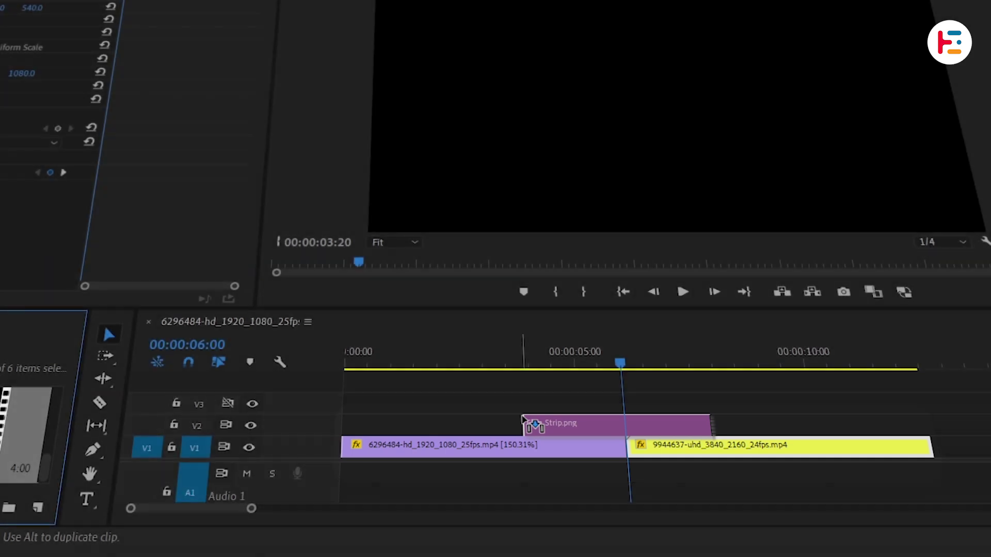
pyautogui.moveTo(524, 420); pyautogui.dragTo(339, 432)
pyautogui.click(414, 361)
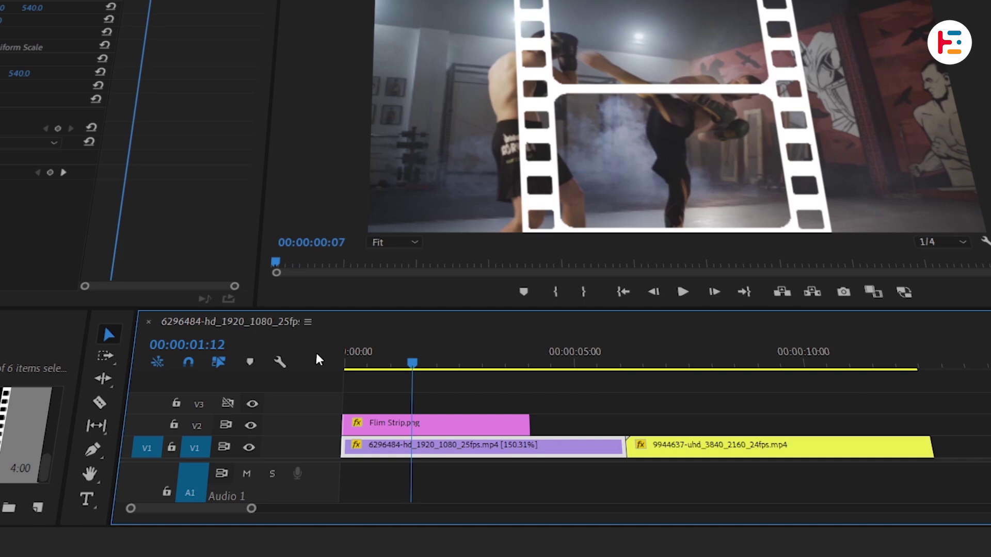
# - Mark the film strip's midpoint at 2 seconds and slide it so the marker meets the cut
pyautogui.press('Home')
pyautogui.click(392, 363)
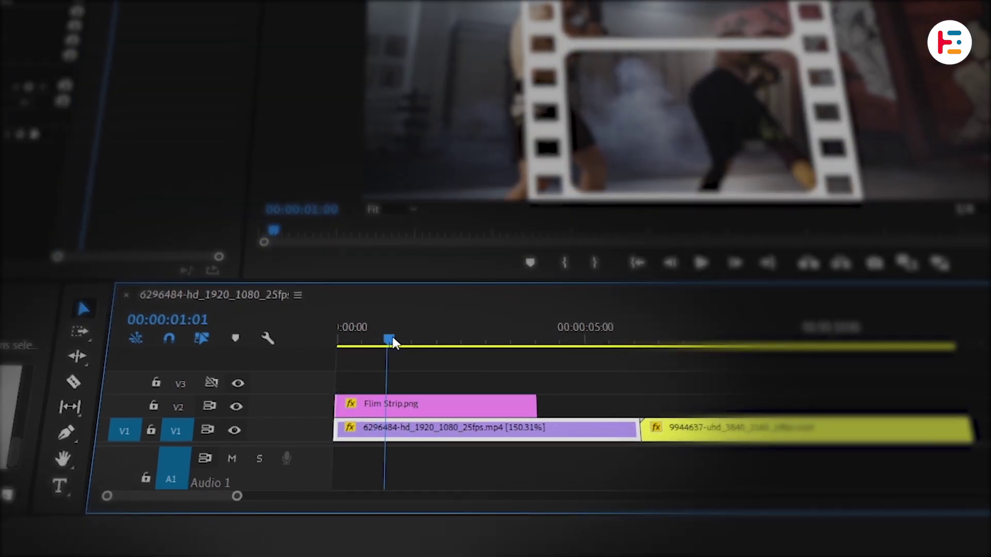
pyautogui.moveTo(392, 343); pyautogui.dragTo(440, 342)
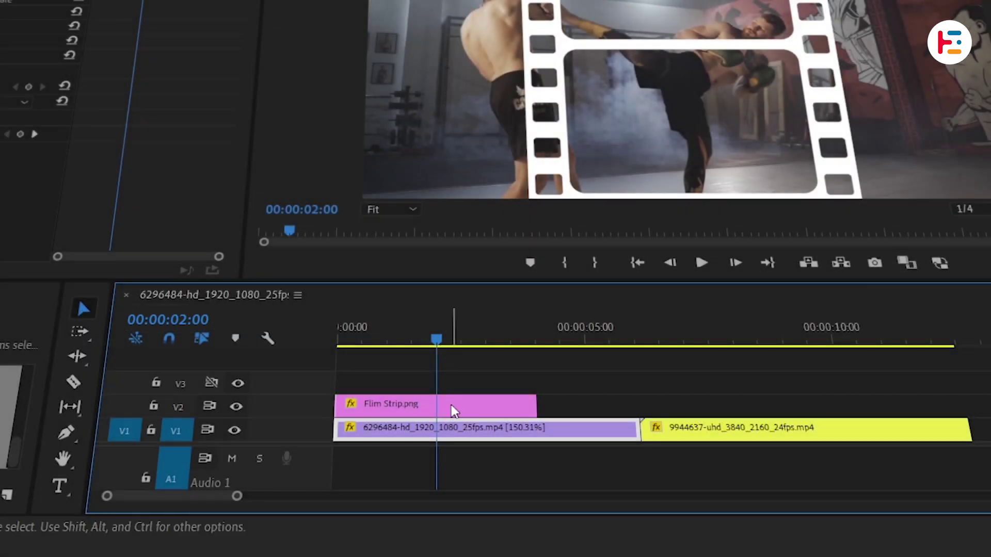
pyautogui.click(453, 406)
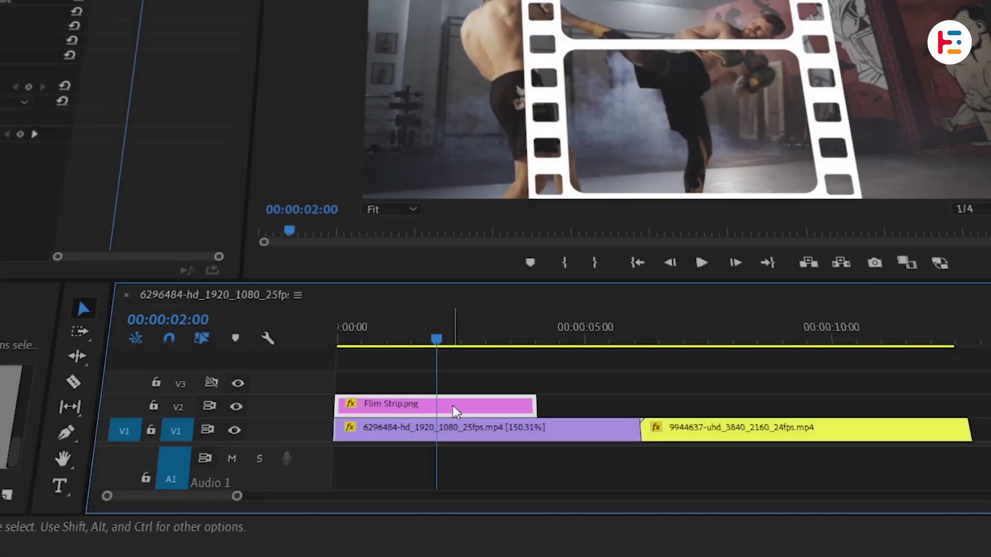
pyautogui.press('m')
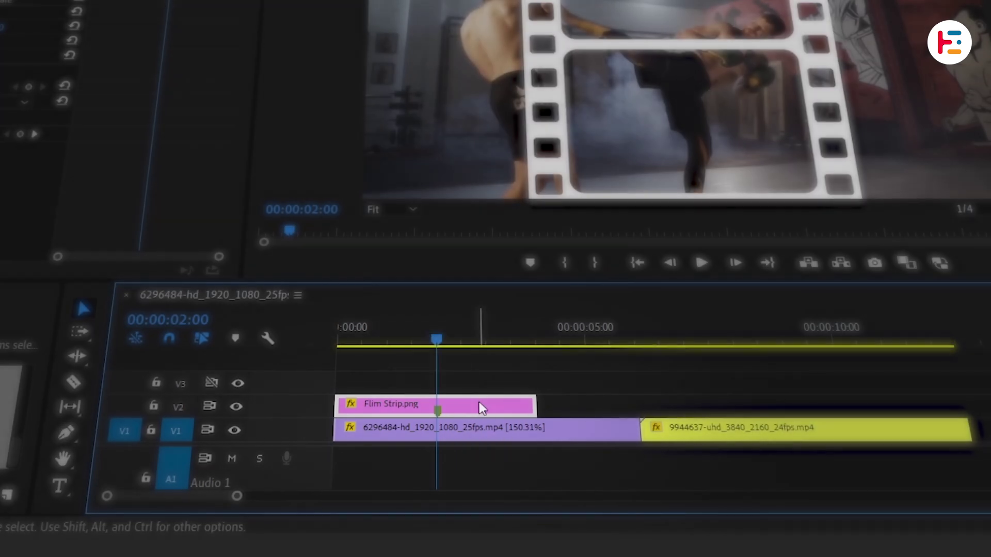
pyautogui.moveTo(483, 409); pyautogui.dragTo(680, 406)
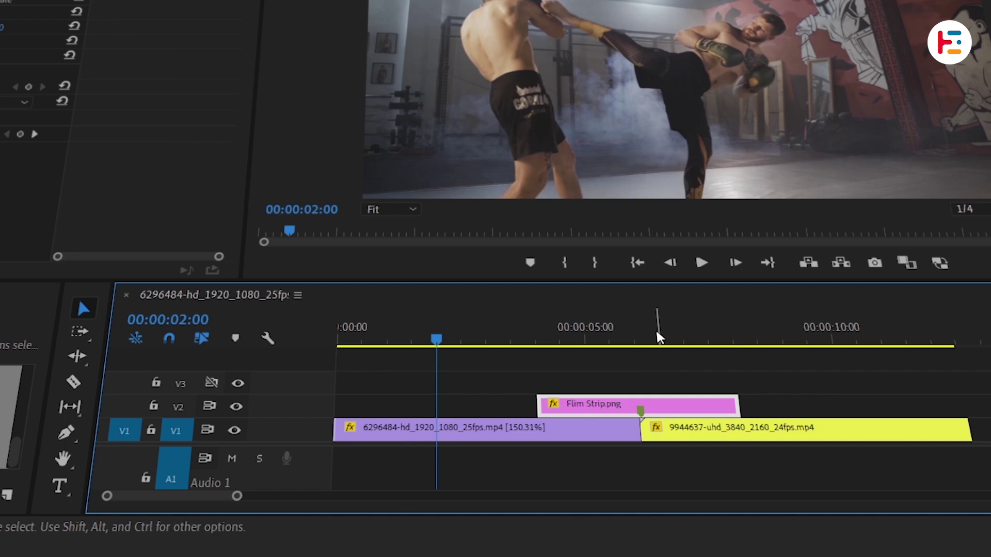
pyautogui.click(636, 338)
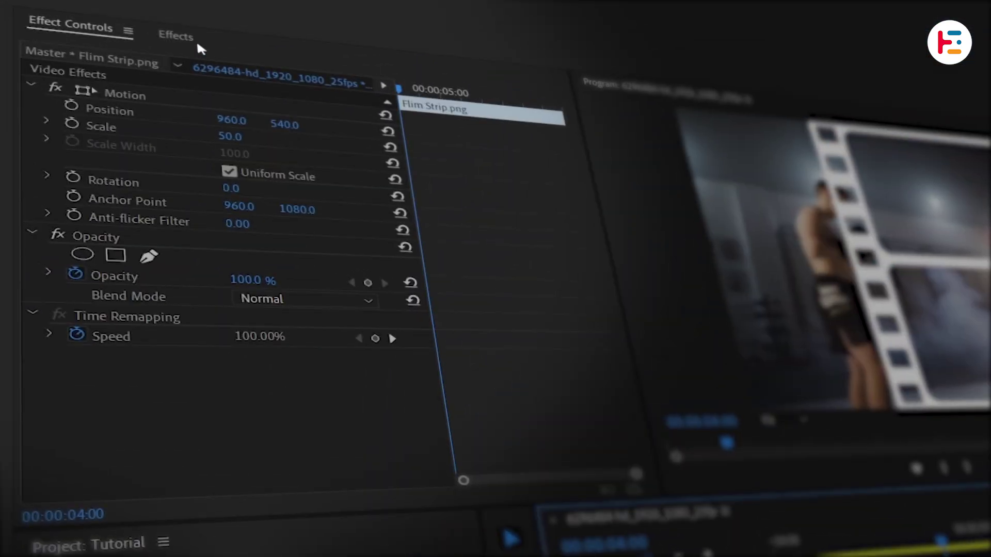
# - Apply the Distort > Transform effect to the film-strip clip
pyautogui.click(189, 36)
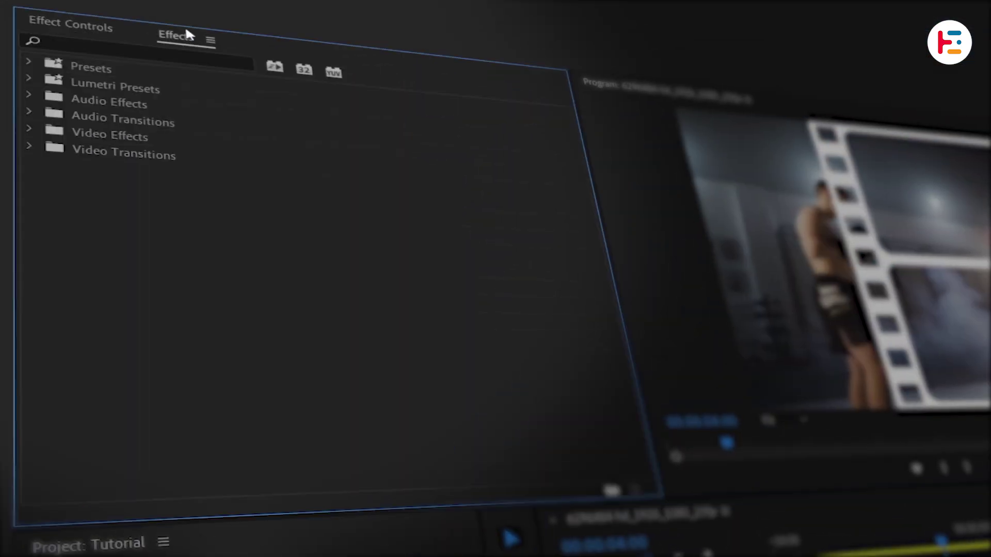
pyautogui.click(168, 55)
pyautogui.write('transform')
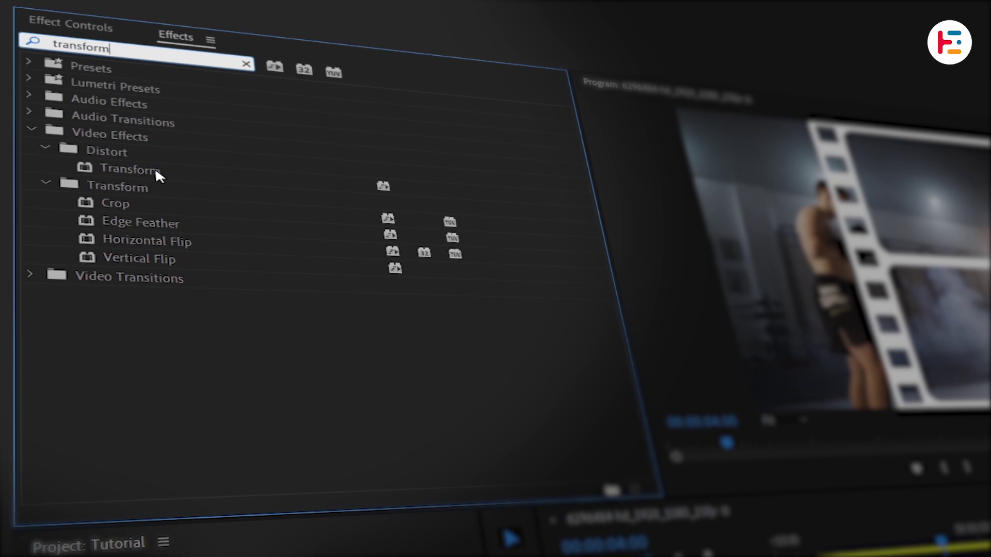
pyautogui.click(156, 174)
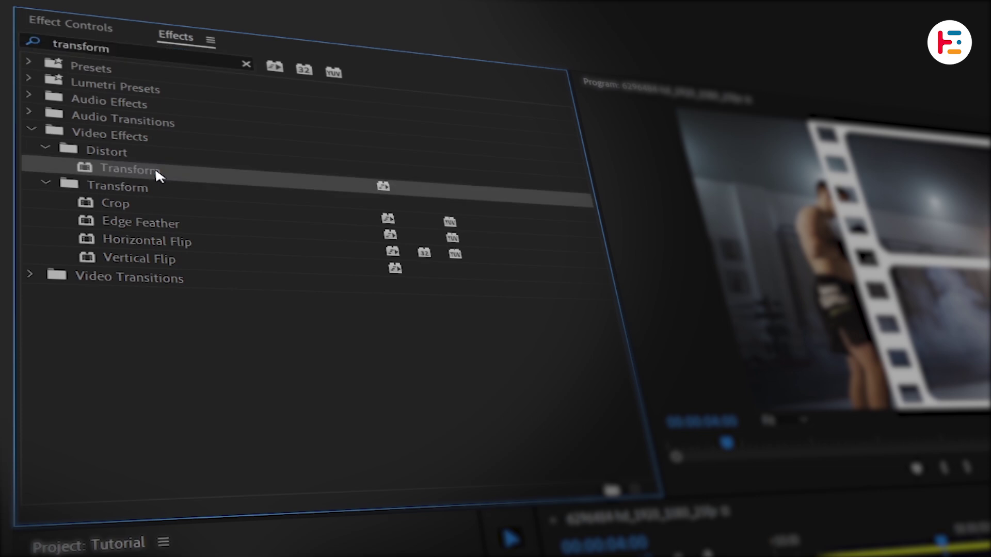
# - Set the Transform Scale to 200 and raise the strip to Position Y 3.0
pyautogui.click(93, 26)
pyautogui.scroll(-5, 568, 360)
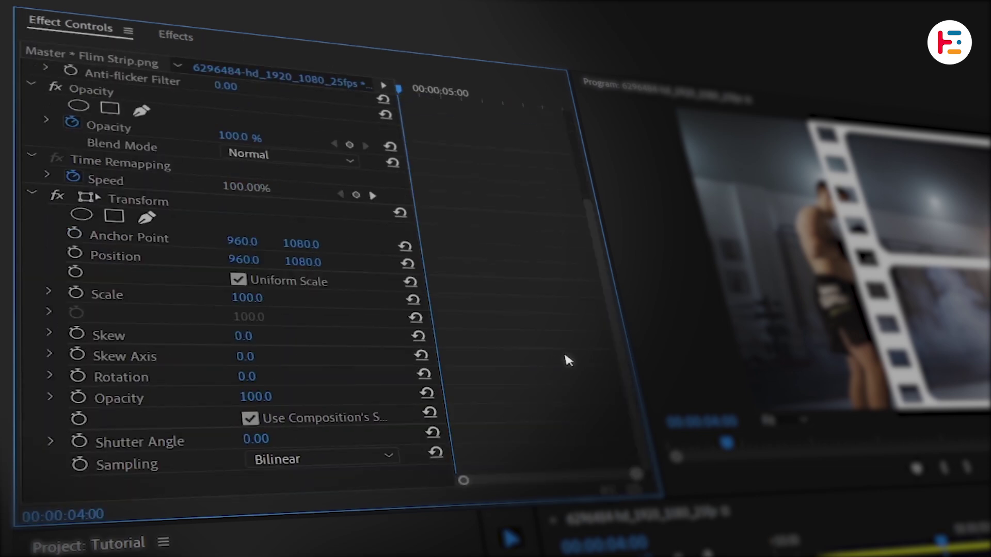
pyautogui.moveTo(247, 298); pyautogui.dragTo(299, 297)
pyautogui.click(448, 92)
pyautogui.moveTo(299, 262)
pyautogui.mouseDown()
pyautogui.moveTo(23, 261)
pyautogui.moveTo(311, 263)
pyautogui.mouseUp()
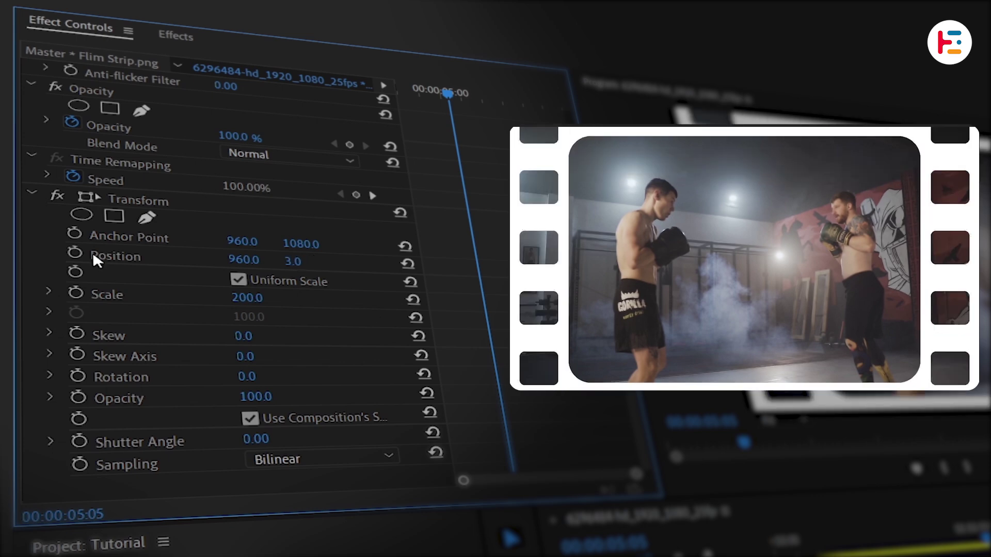
# - Add Position and Scale keyframes for the film strip at 00:00:05:05
pyautogui.click(75, 252)
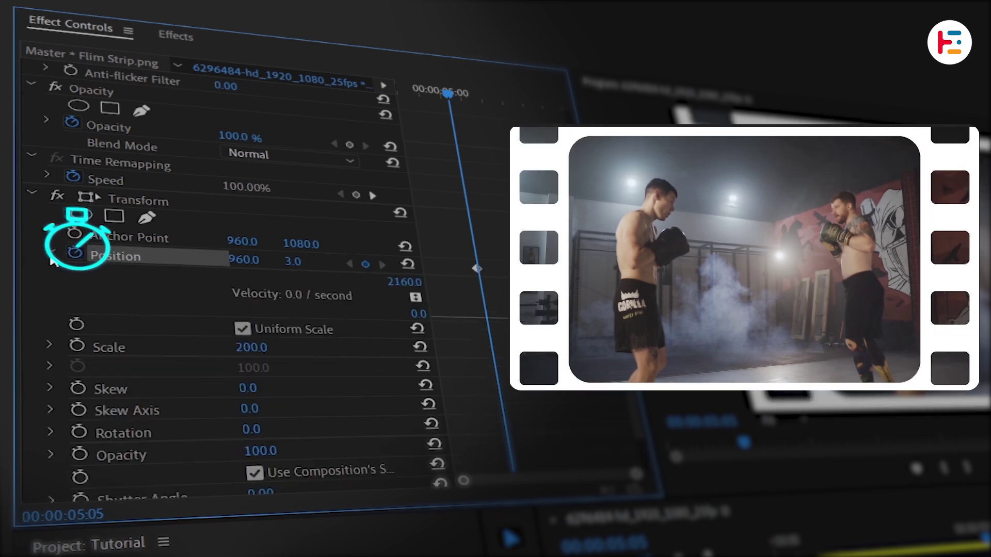
pyautogui.click(77, 346)
pyautogui.click(50, 346)
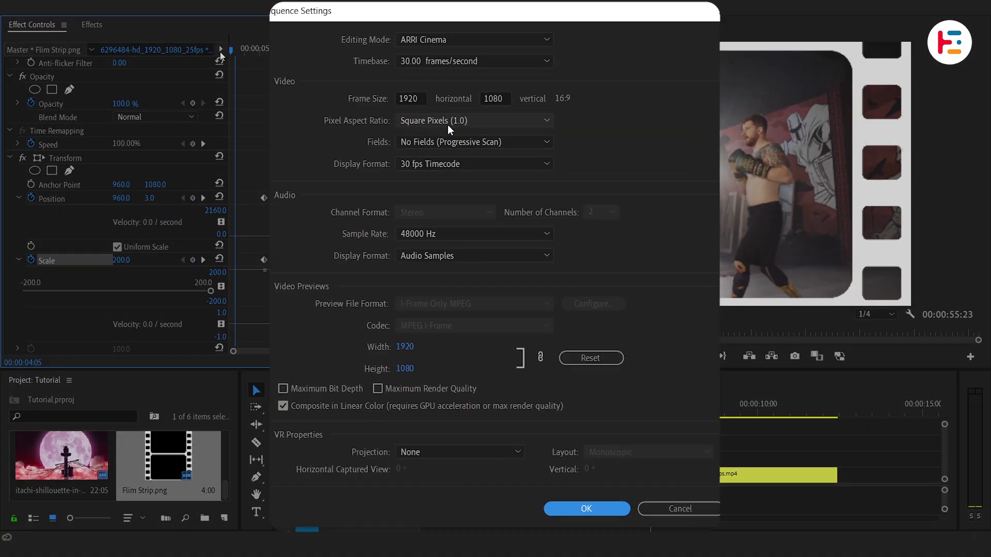
pyautogui.doubleClick(483, 94)
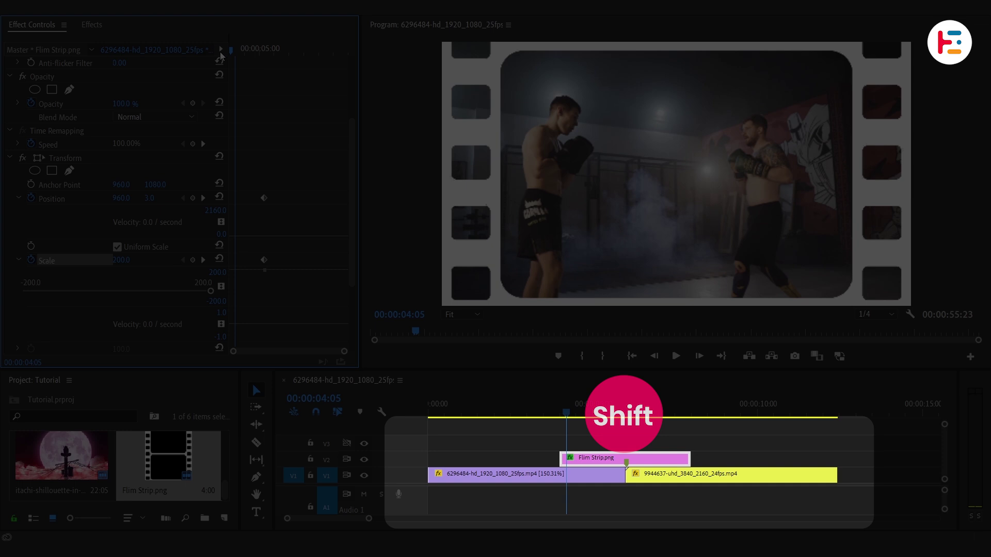
pyautogui.hotkey('shift', 'Right')
pyautogui.hotkey('shift', 'Right')
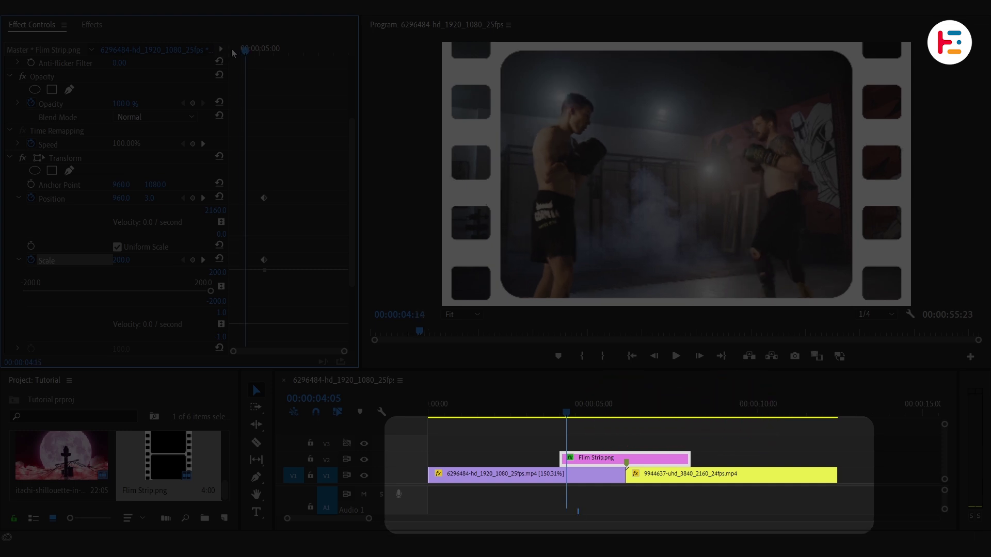
# - At the clip start, set Scale to 272 and Position Y to -213
pyautogui.moveTo(232, 52); pyautogui.dragTo(264, 50)
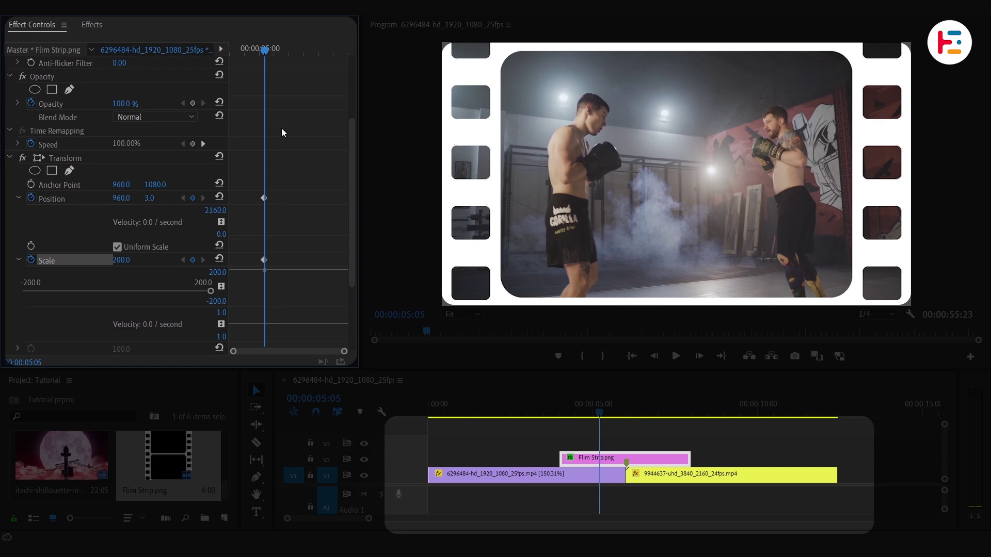
pyautogui.moveTo(264, 50); pyautogui.dragTo(231, 50)
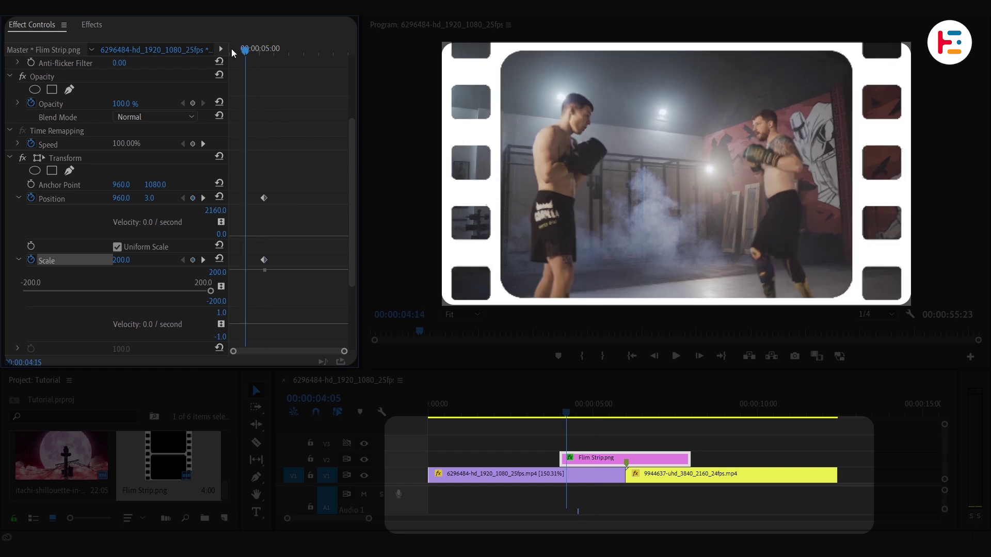
pyautogui.moveTo(122, 260); pyautogui.dragTo(157, 260)
pyautogui.click(130, 260)
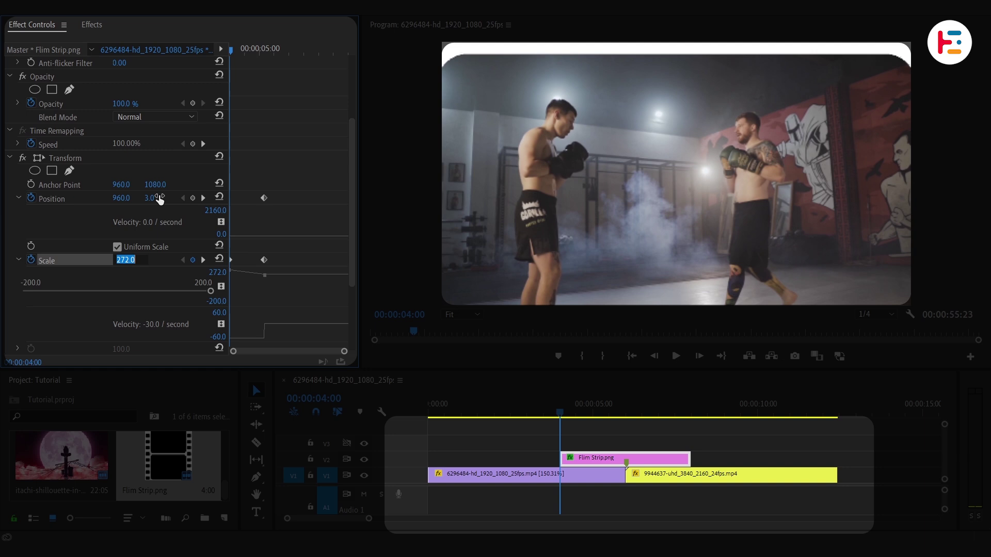
pyautogui.write('-212')
pyautogui.press('Return')
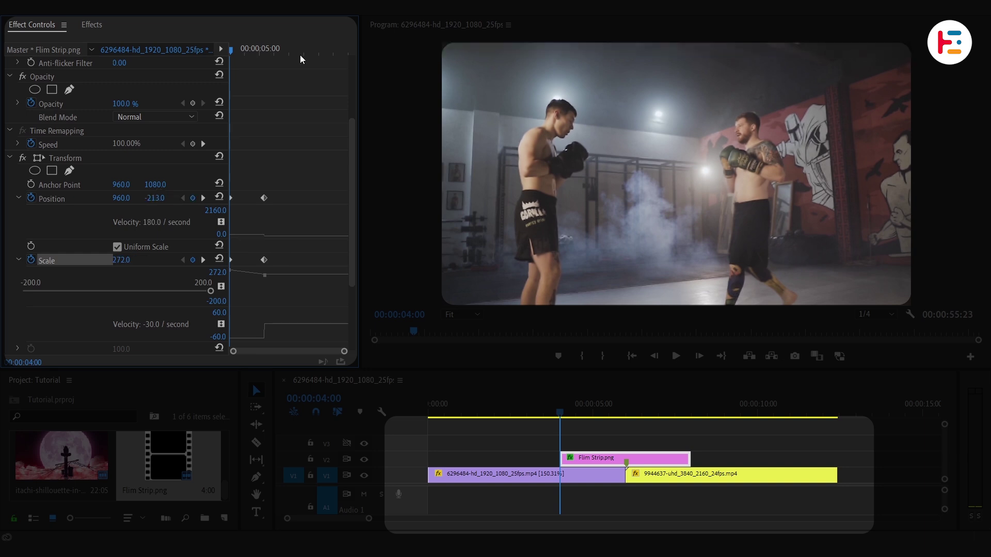
# - Keyframe the film strip at Position Y 2158 with a Scale keyframe at 200
pyautogui.moveTo(329, 49); pyautogui.dragTo(342, 49)
pyautogui.scroll(-2, 305, 313)
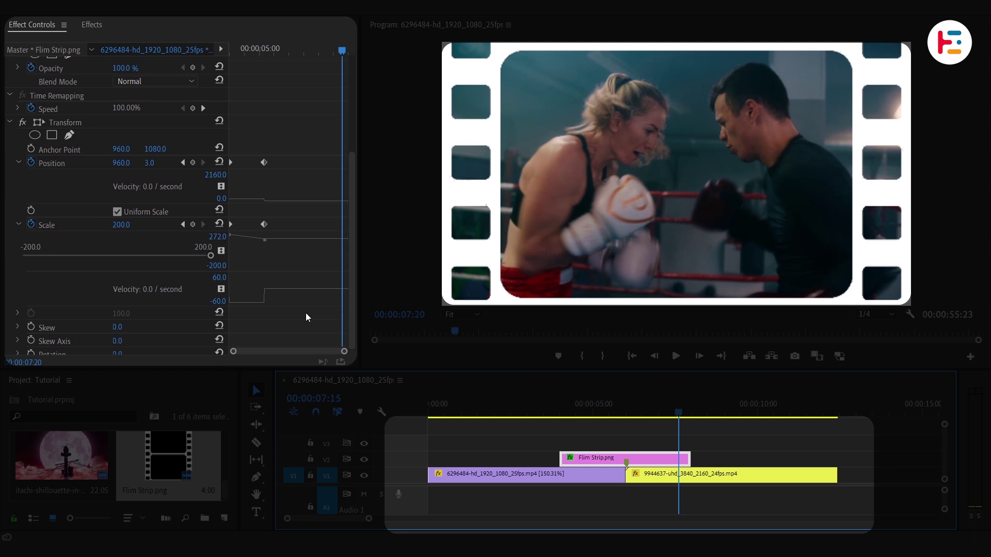
pyautogui.hotkey('shift', 'Left')
pyautogui.hotkey('shift', 'Left')
pyautogui.hotkey('shift', 'Left')
pyautogui.hotkey('shift', 'Left')
pyautogui.hotkey('shift', 'Left')
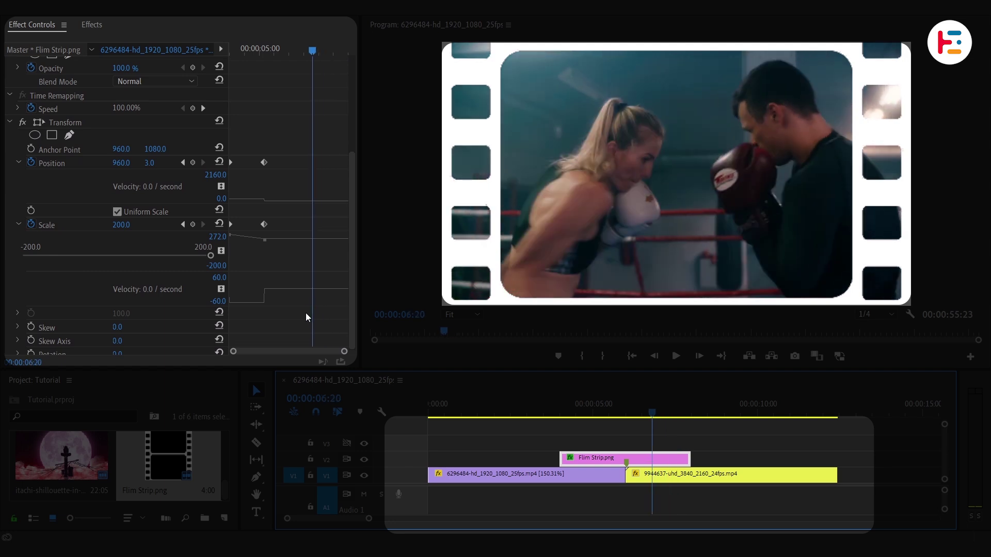
pyautogui.moveTo(148, 163); pyautogui.dragTo(248, 163)
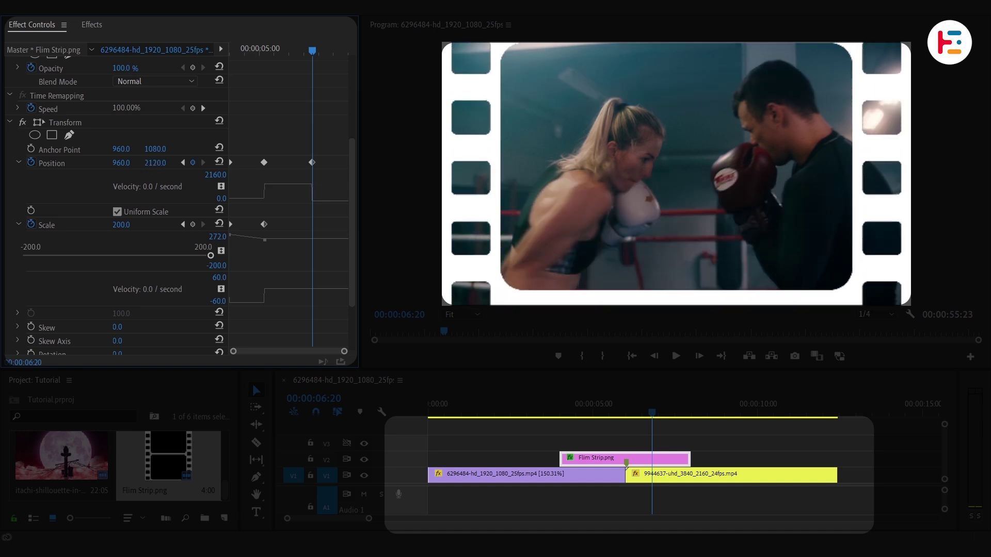
pyautogui.click(159, 162)
pyautogui.write('2158')
pyautogui.press('Return')
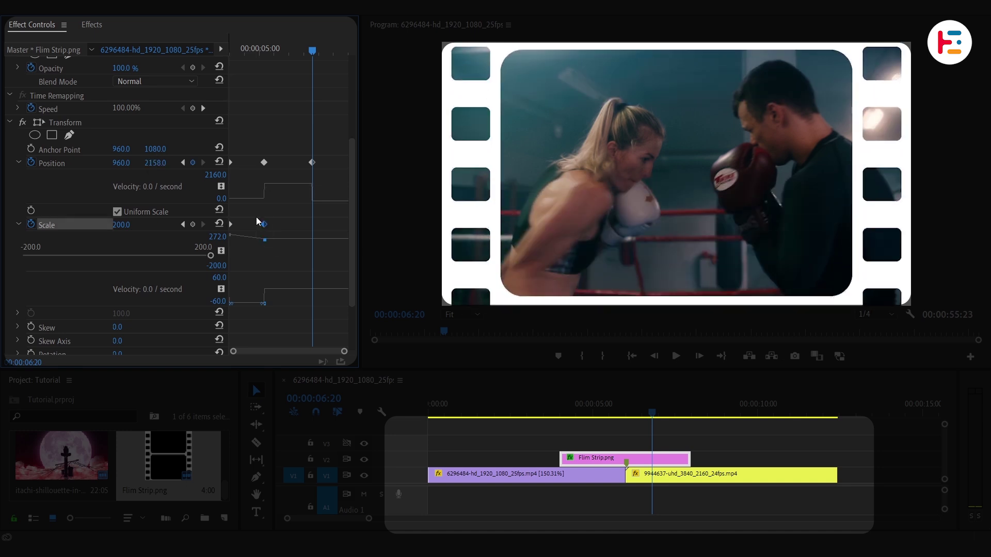
pyautogui.hotkey('ctrl', 'v')
# - At 00:00:07:10, keyframe Scale 272 and push Position Y to 2388 off-frame
pyautogui.click(334, 50)
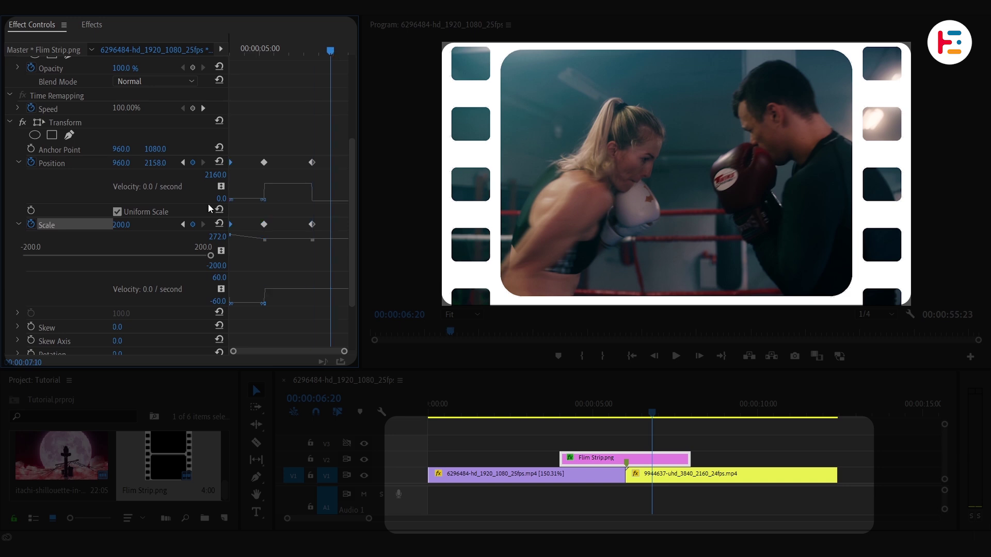
pyautogui.hotkey('ctrl', 'v')
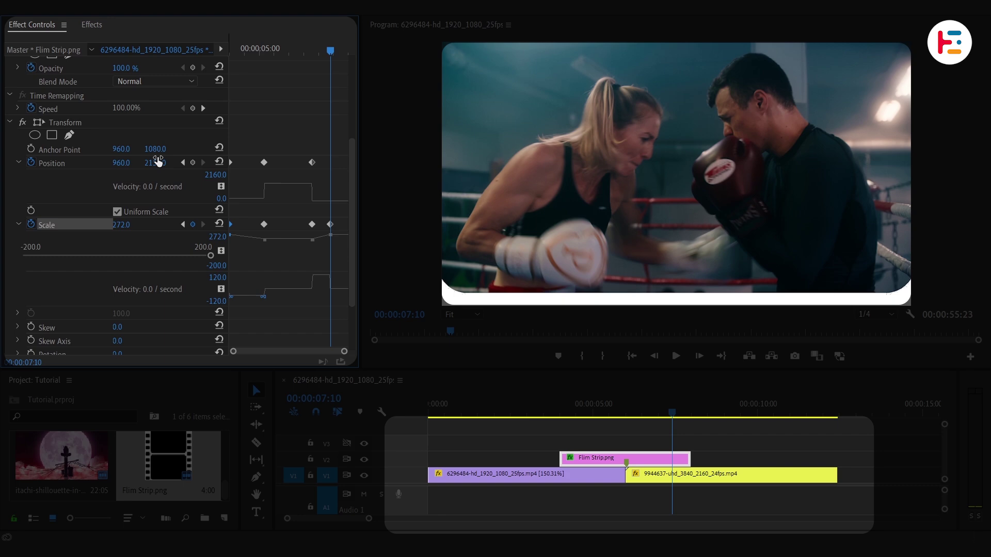
pyautogui.moveTo(159, 162); pyautogui.dragTo(161, 163)
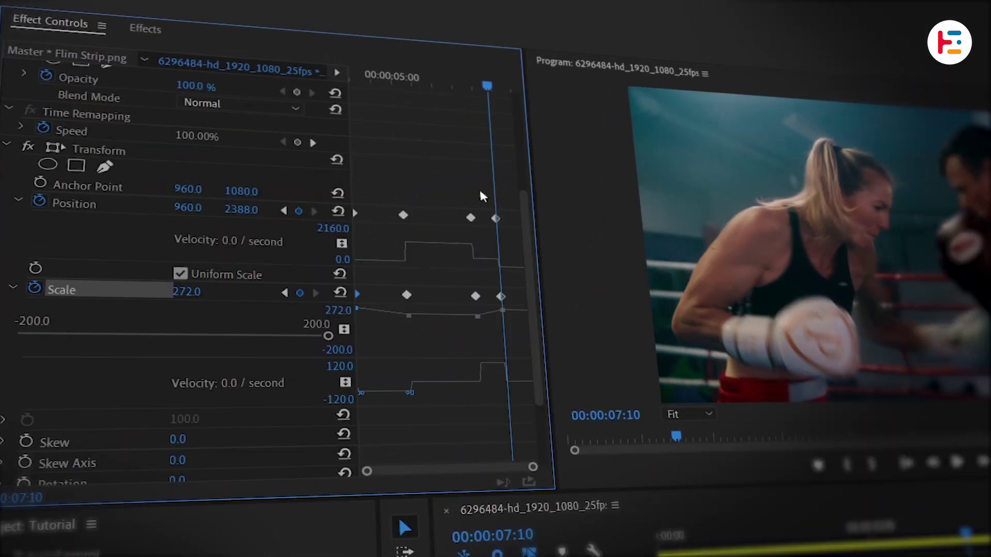
# - Apply Ease In and Ease Out to all Position and Scale keyframes
pyautogui.click(471, 84)
pyautogui.hotkey('ctrl', 'a')
pyautogui.rightClick(356, 218)
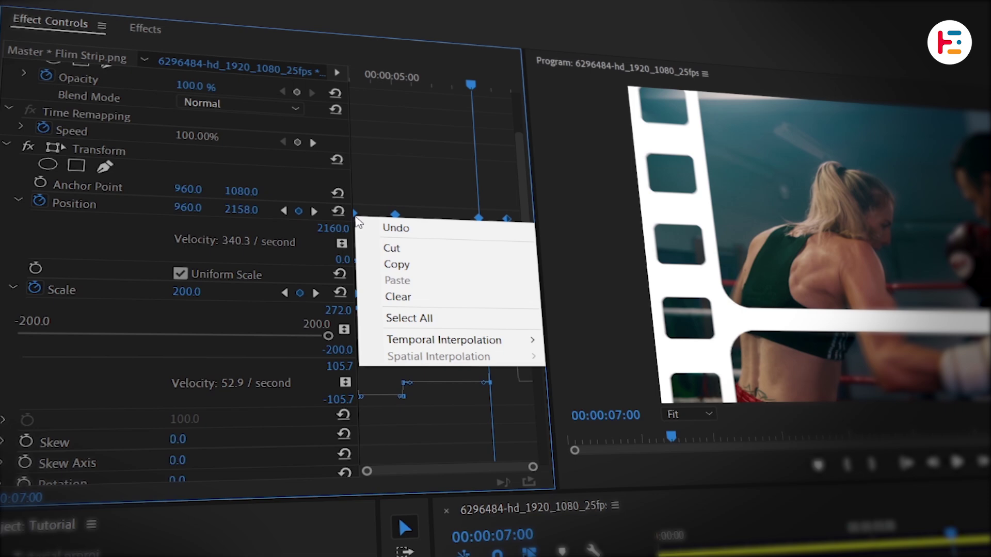
pyautogui.moveTo(480, 339)
pyautogui.click(604, 430)
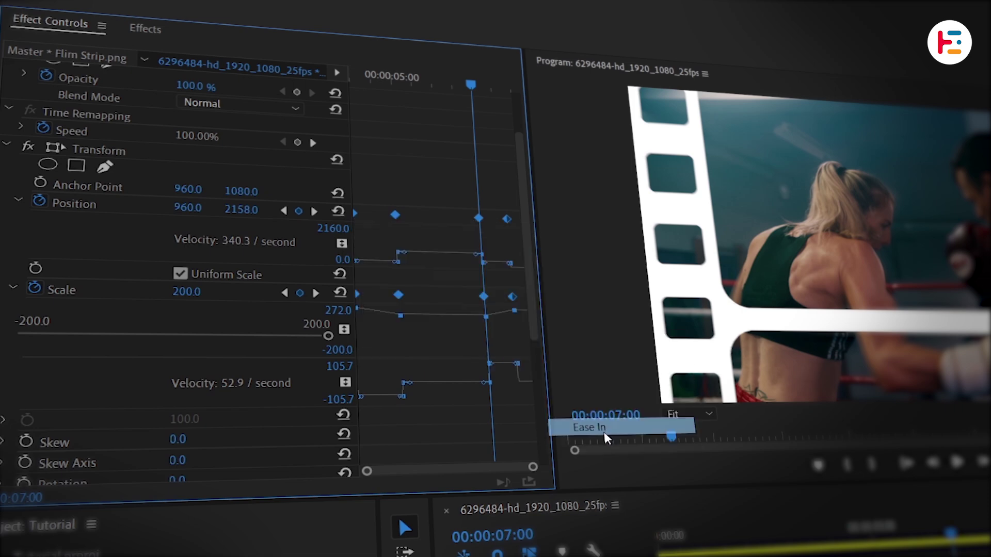
pyautogui.rightClick(356, 216)
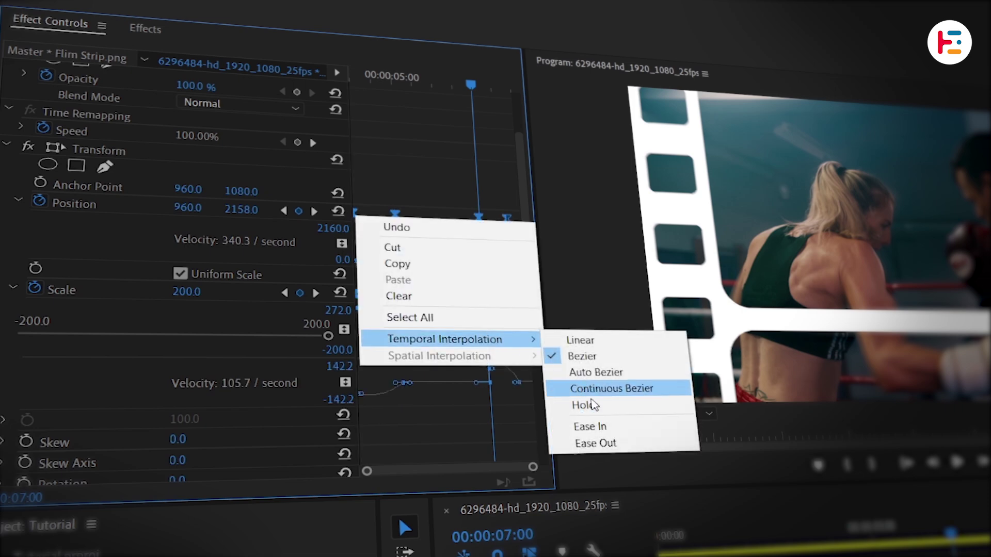
pyautogui.click(596, 443)
# - Reshape the Position and Scale speed curves so velocity peaks at the cut
pyautogui.press('`')
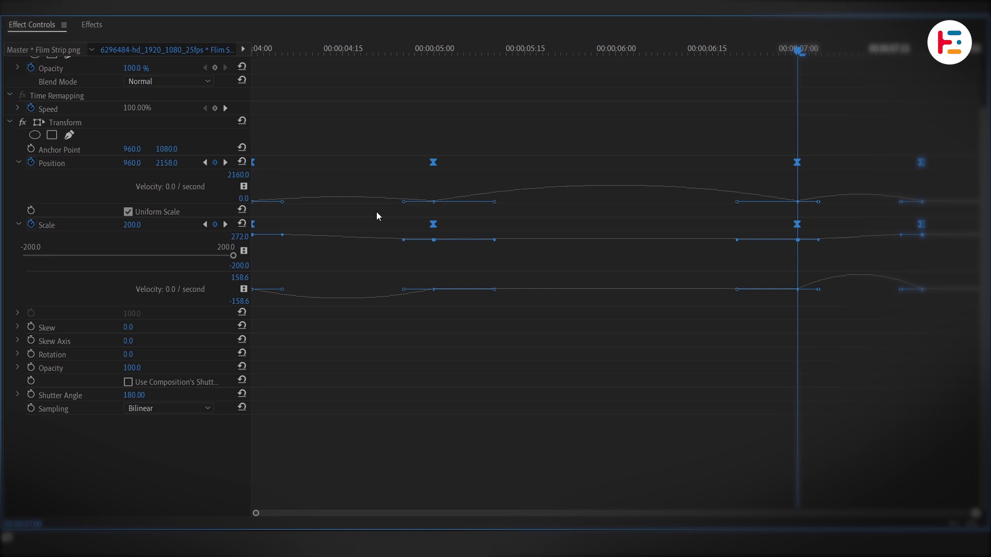
pyautogui.moveTo(405, 203); pyautogui.dragTo(339, 230)
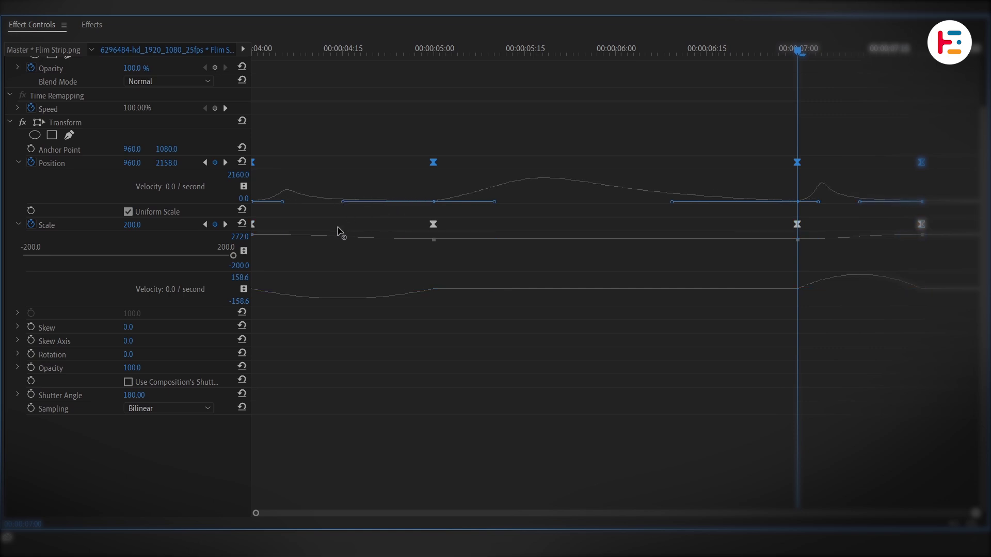
pyautogui.click(434, 240)
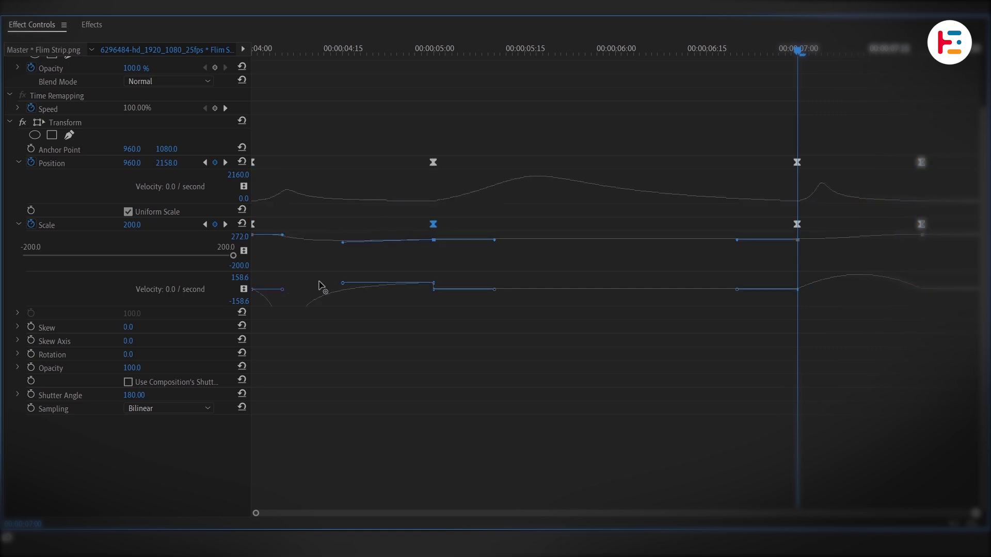
pyautogui.moveTo(310, 289); pyautogui.dragTo(303, 292)
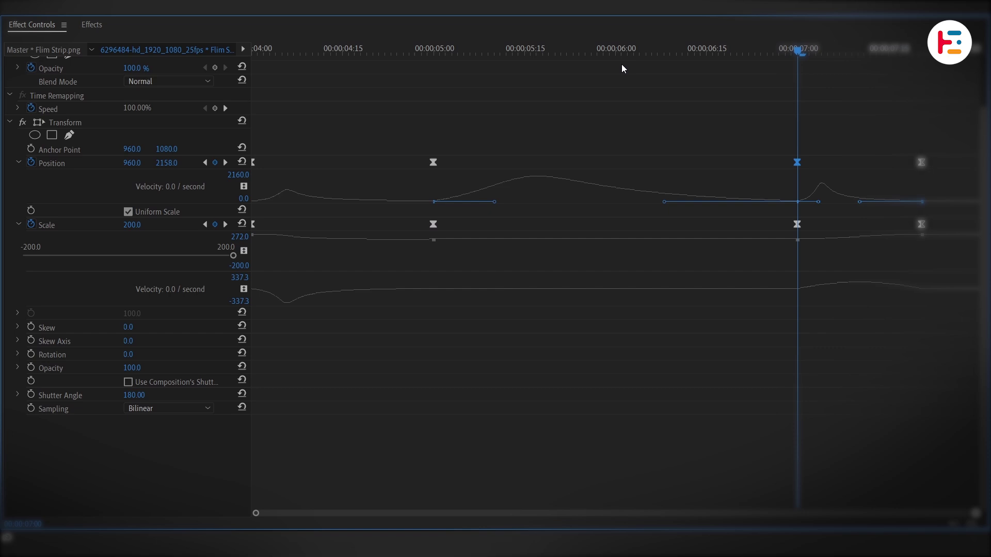
pyautogui.click(608, 49)
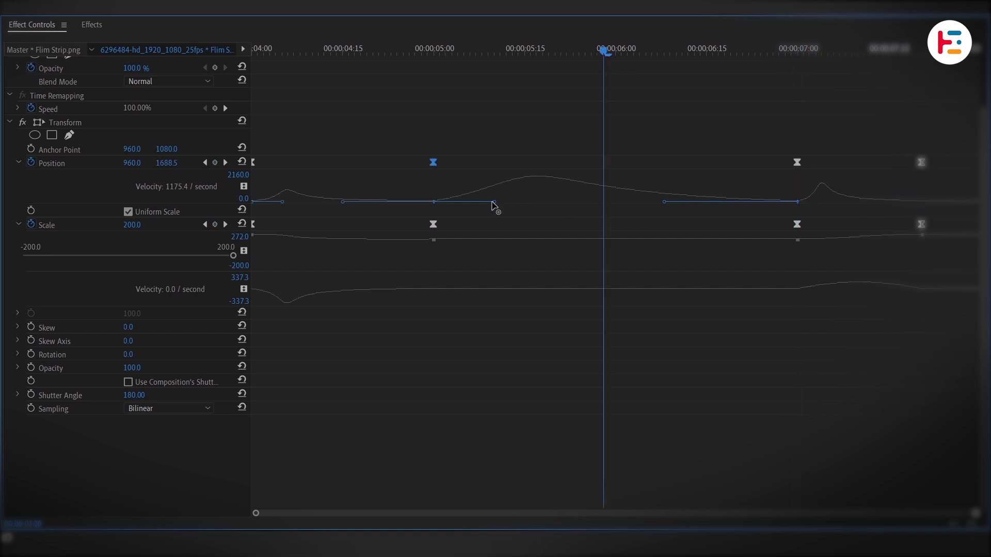
pyautogui.click(922, 225)
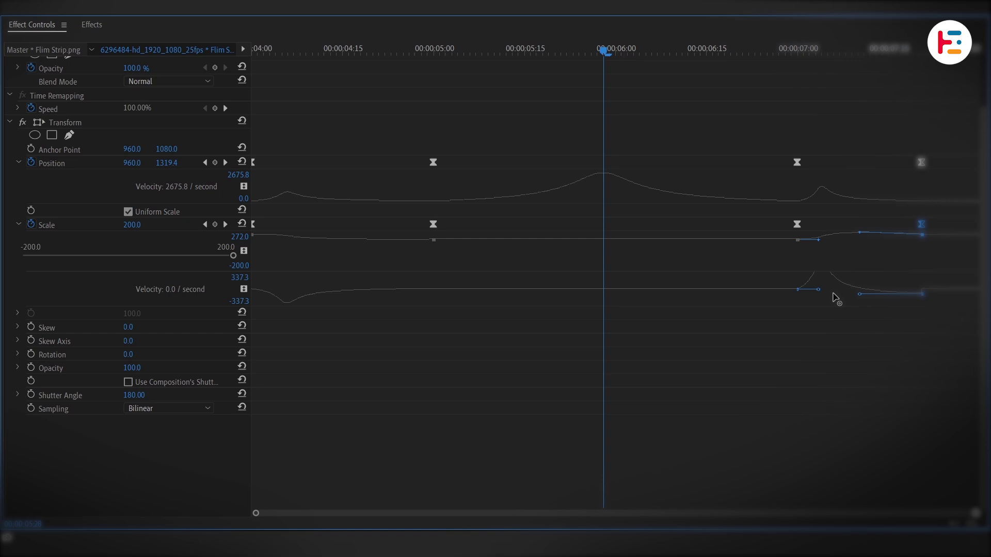
pyautogui.moveTo(826, 295); pyautogui.dragTo(828, 291)
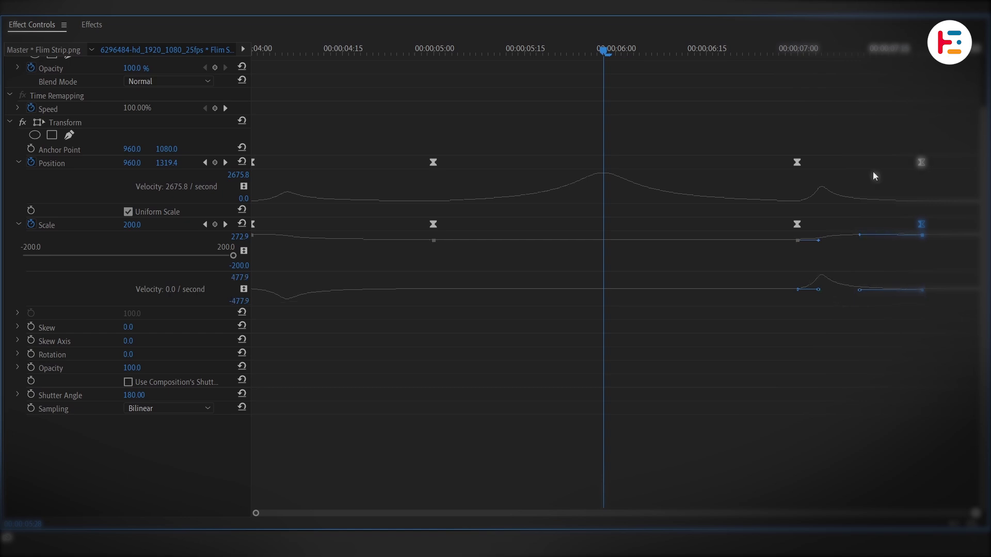
pyautogui.click(873, 172)
pyautogui.moveTo(898, 129); pyautogui.dragTo(957, 254)
# - Shift the last keyframes later and give Transform its own Shutter Angle of 180
pyautogui.moveTo(920, 163); pyautogui.dragTo(979, 164)
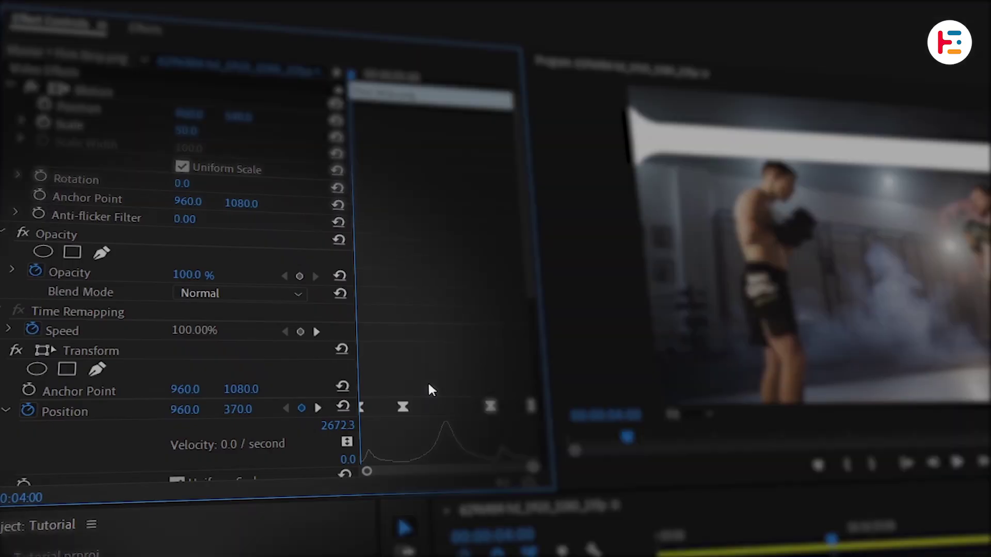
pyautogui.scroll(-2, 430, 390)
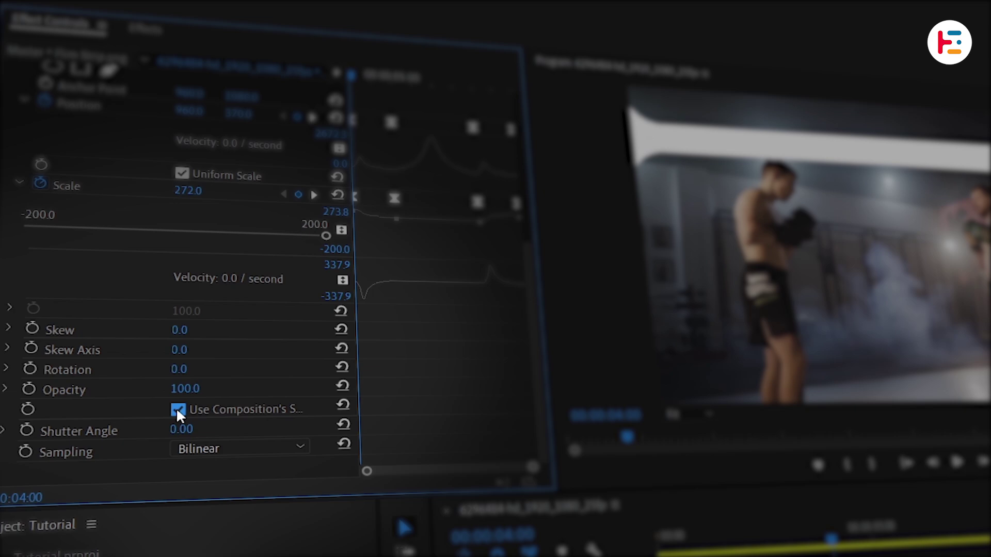
pyautogui.click(177, 409)
pyautogui.click(188, 429)
pyautogui.write('180')
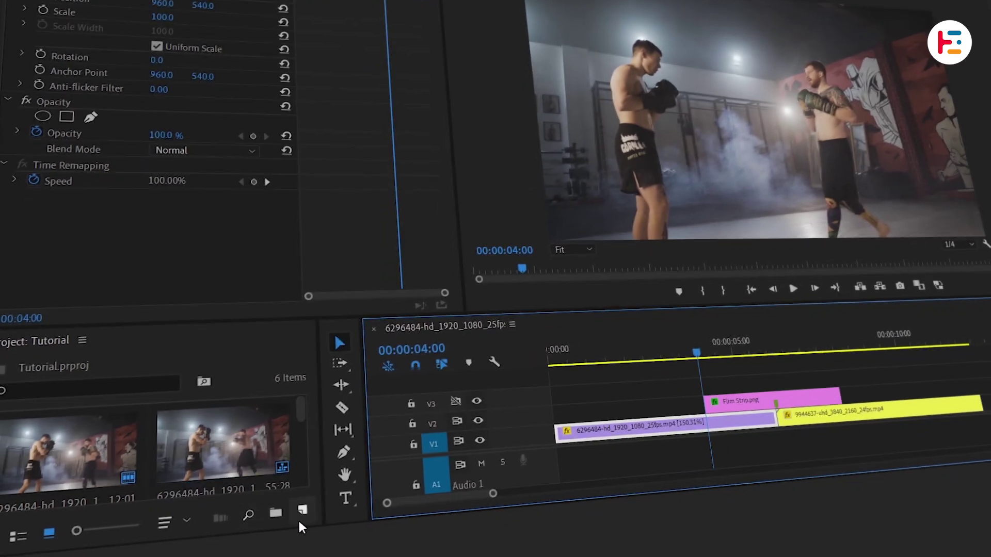
# - Create a new Adjustment Layer with default settings
pyautogui.click(302, 517)
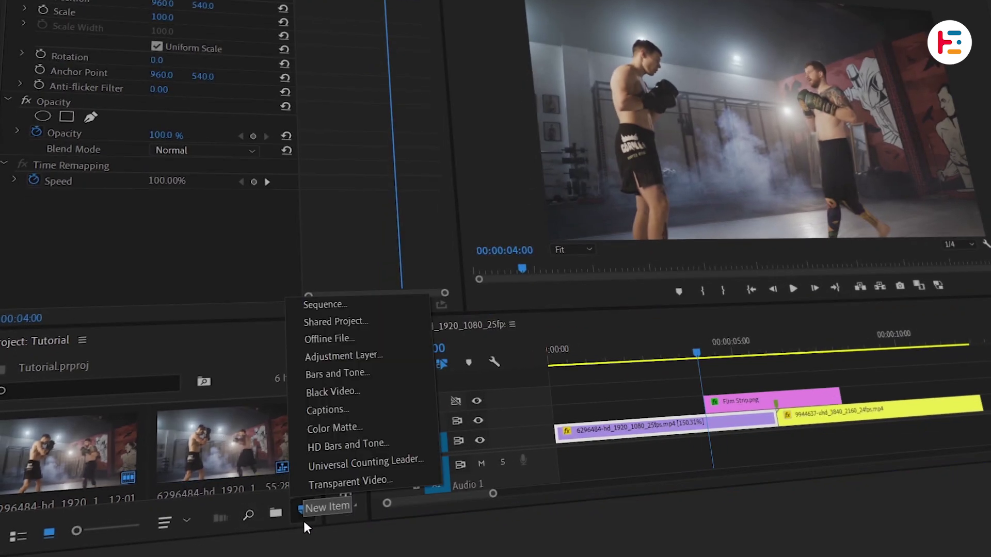
pyautogui.click(396, 356)
pyautogui.press('Return')
# - Set the adjustment layer to 00:00:02:00 and place it on V3 at 00:00:05:00
pyautogui.rightClick(80, 454)
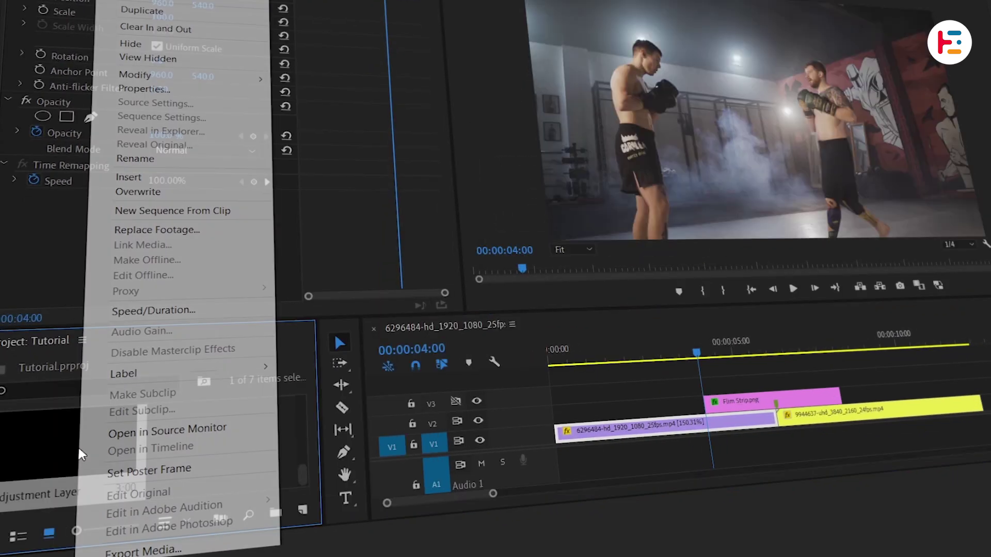
pyautogui.click(170, 311)
pyautogui.click(611, 201)
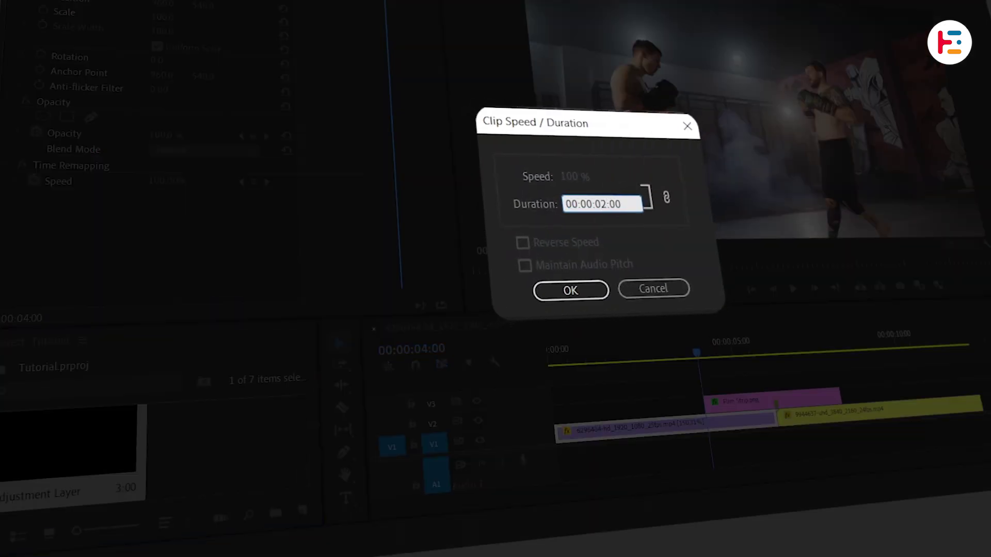
pyautogui.press('Return')
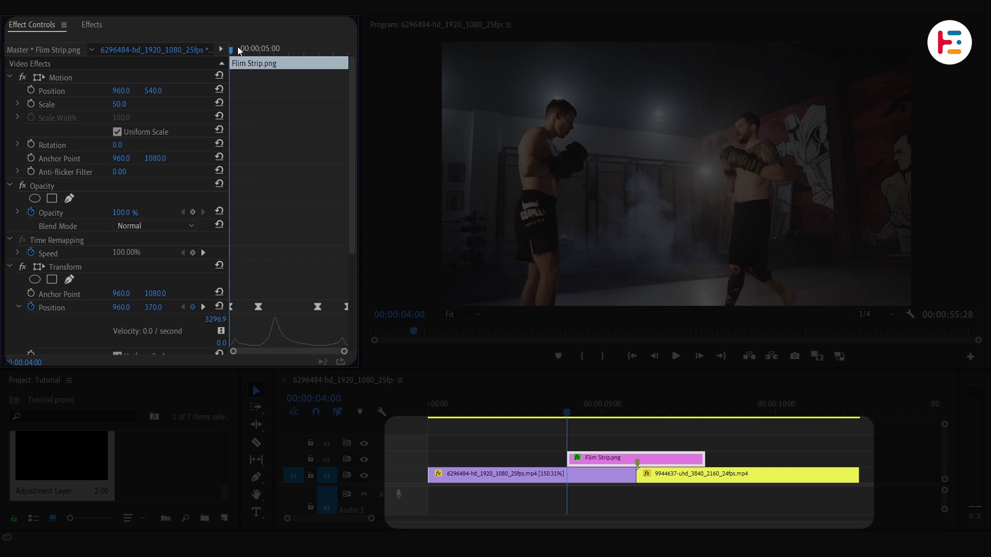
pyautogui.moveTo(238, 49); pyautogui.dragTo(256, 50)
pyautogui.moveTo(62, 457); pyautogui.dragTo(607, 443)
# - Apply Offset and Directional Blur effects to the adjustment layer
pyautogui.click(639, 445)
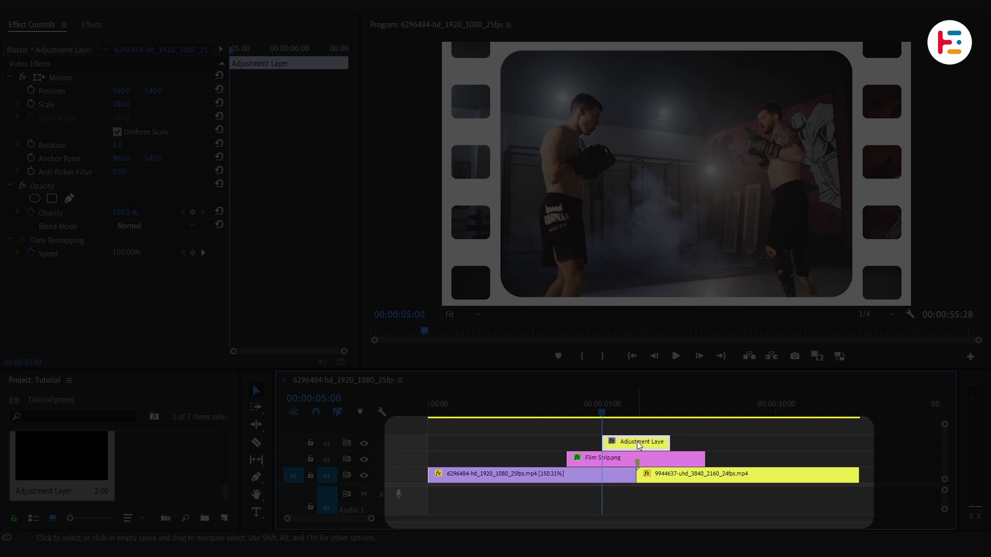
pyautogui.click(98, 27)
pyautogui.click(84, 43)
pyautogui.write('Offset')
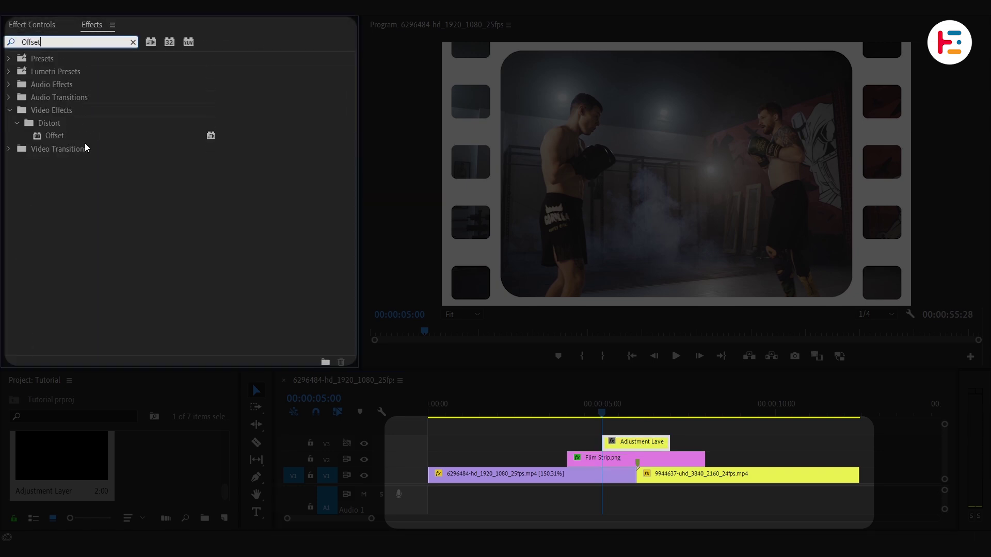
pyautogui.click(66, 137)
pyautogui.click(73, 38)
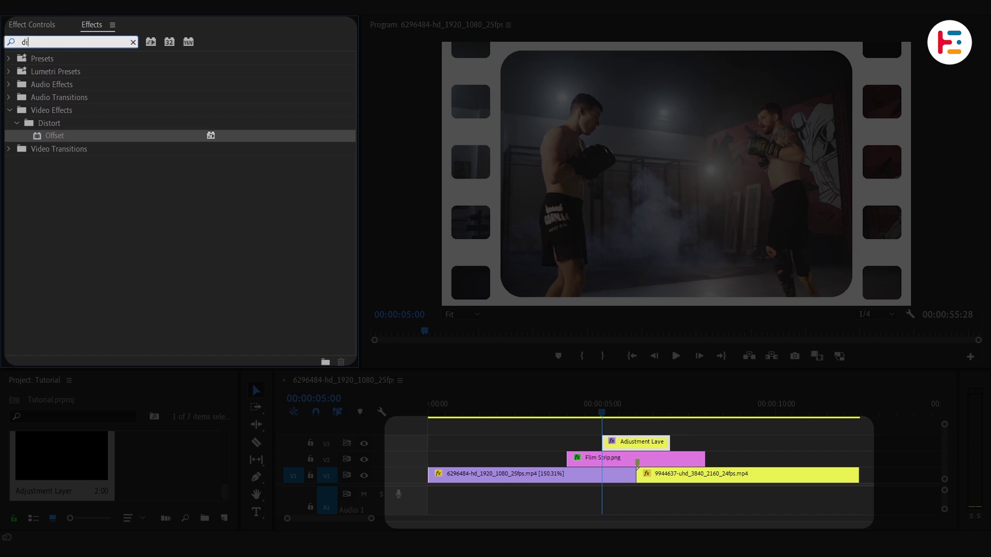
pyautogui.write('directi')
pyautogui.click(95, 138)
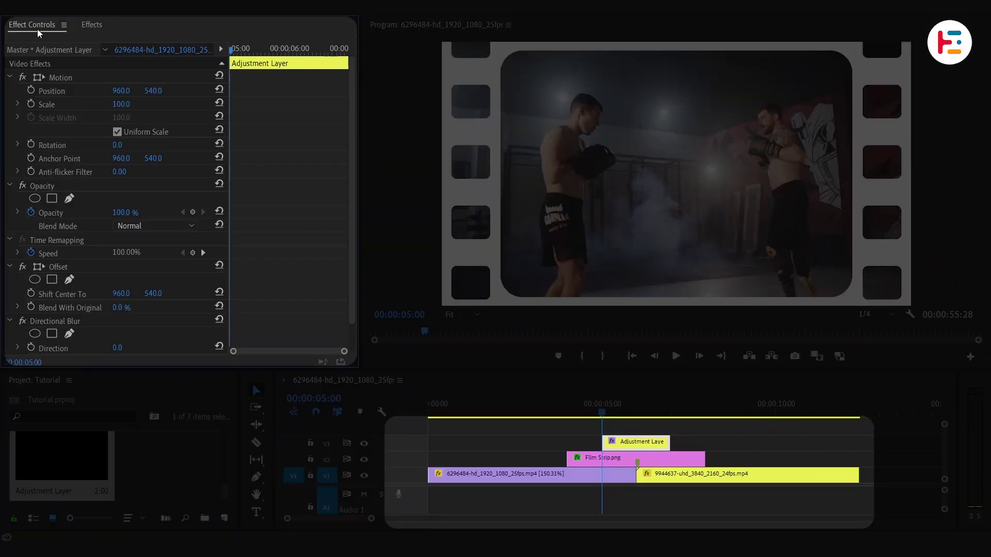
# - Keyframe Offset's Shift Center To and open Calculator to work out its Y value
pyautogui.scroll(-2, 308, 271)
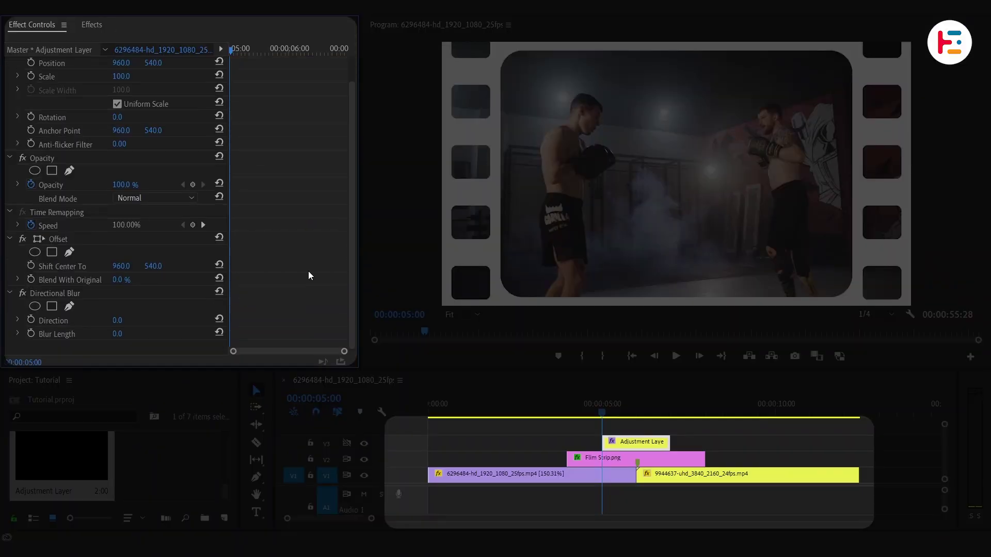
pyautogui.click(57, 239)
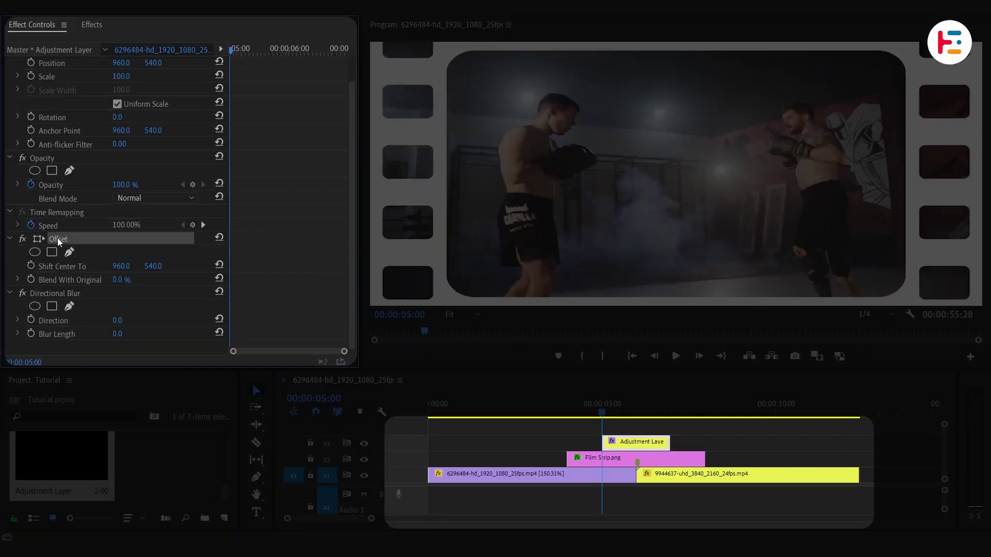
pyautogui.click(32, 266)
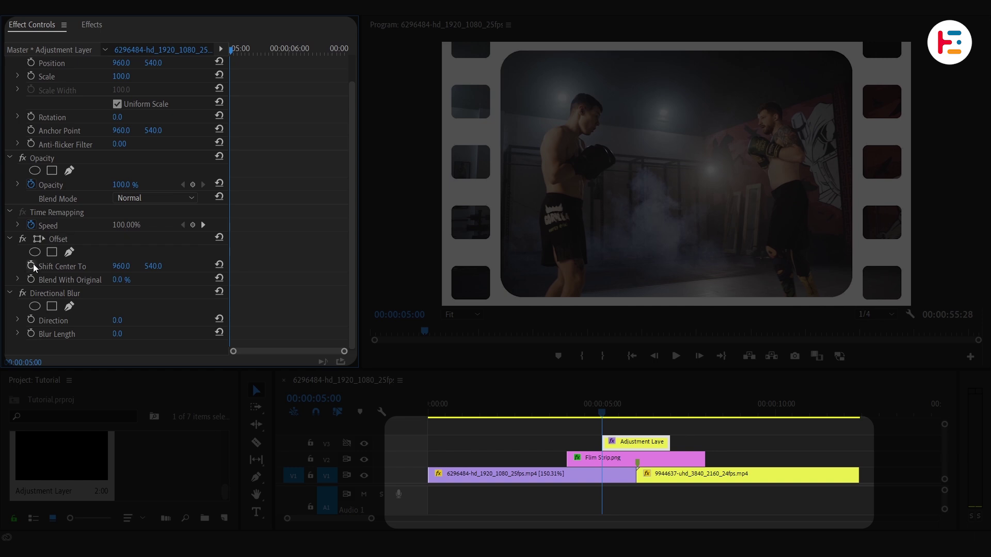
pyautogui.click(18, 267)
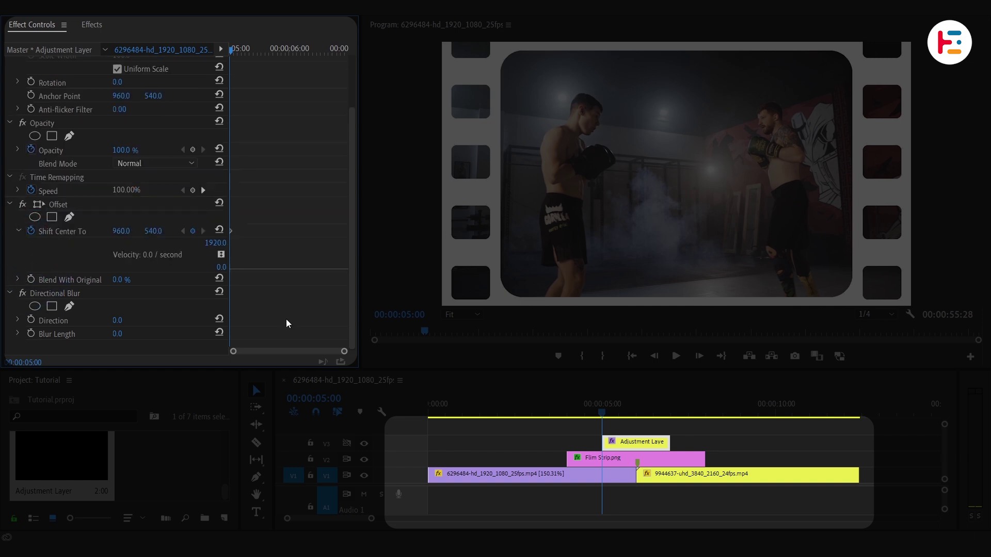
pyautogui.click(159, 230)
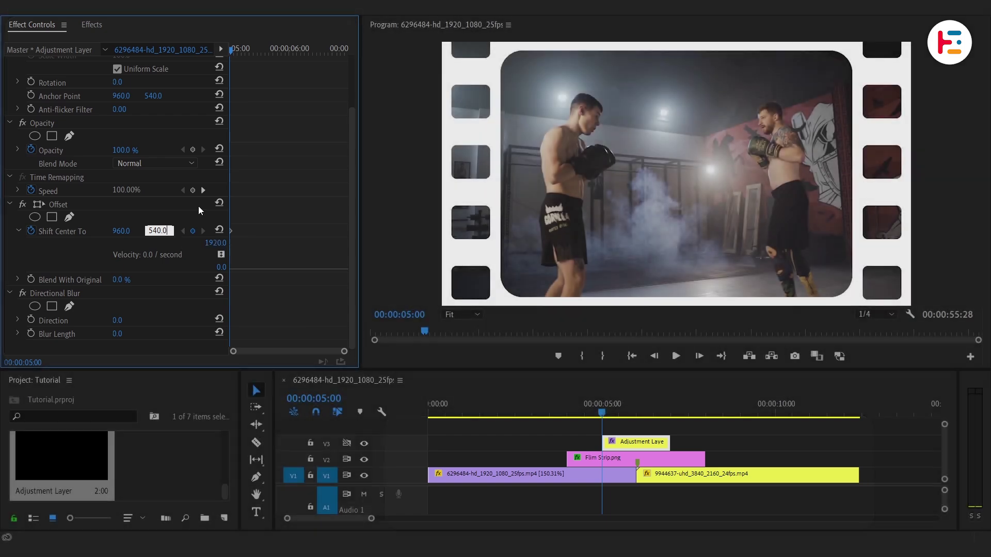
pyautogui.press('XF86Calculator')
# - Enter 540 in Calculator and confirm the sequence frame height is 1080
pyautogui.write('540')
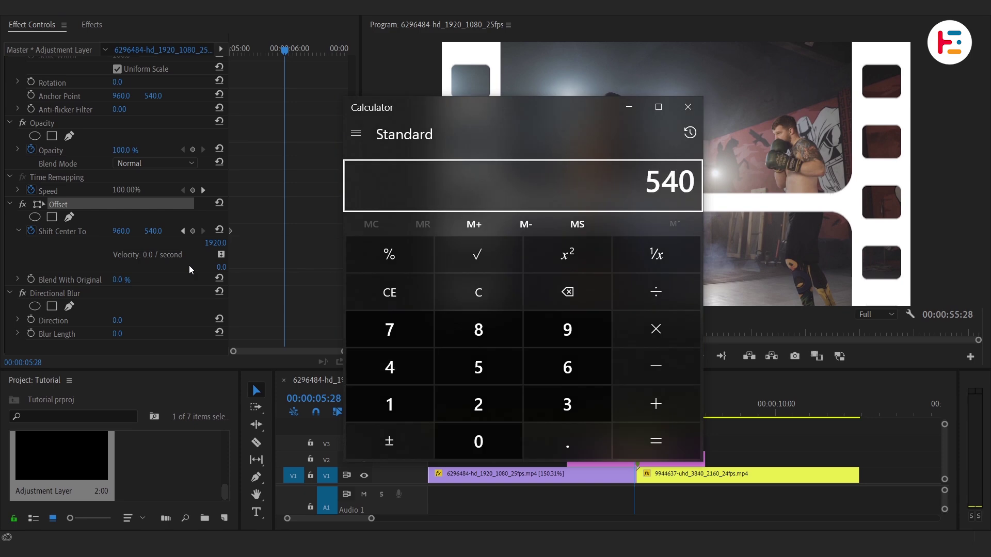
pyautogui.click(67, 53)
pyautogui.click(78, 7)
pyautogui.click(105, 27)
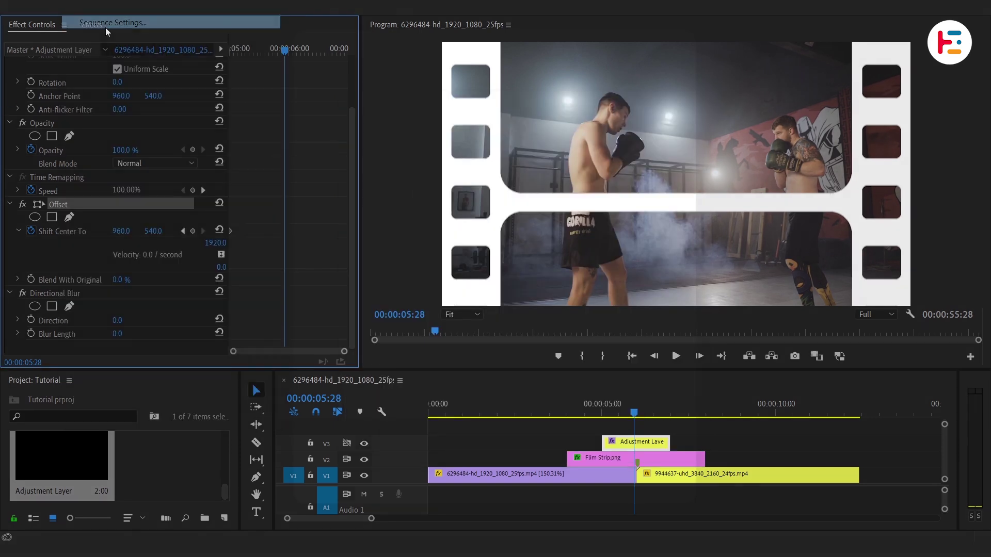
pyautogui.doubleClick(485, 114)
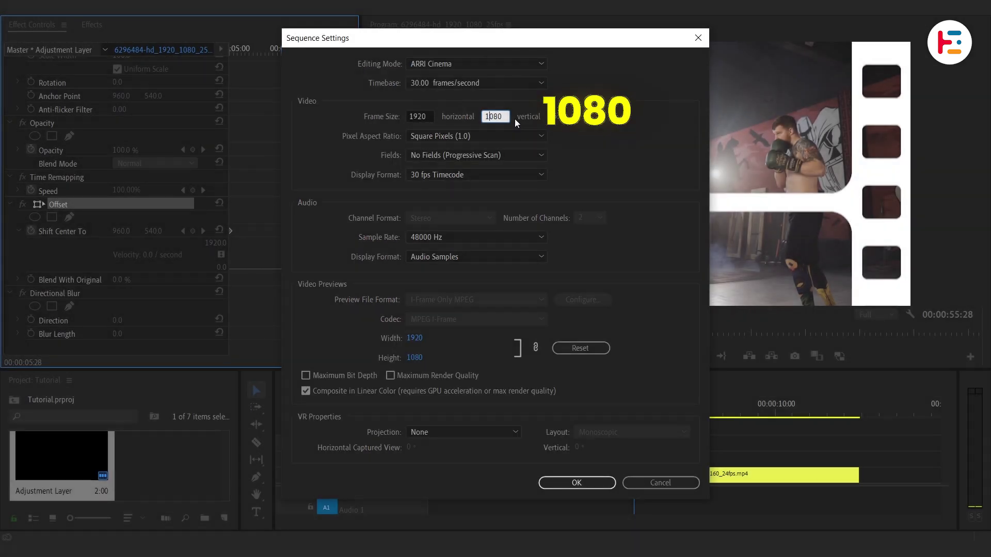
pyautogui.press('Return')
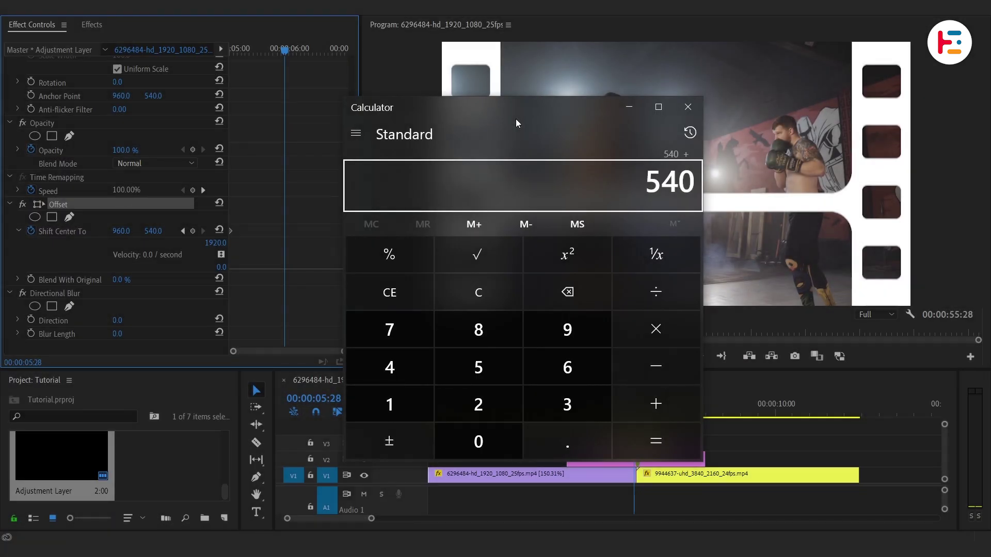
# - Add three 1080 frame heights to 540, totalling 3,780
pyautogui.write('1080')
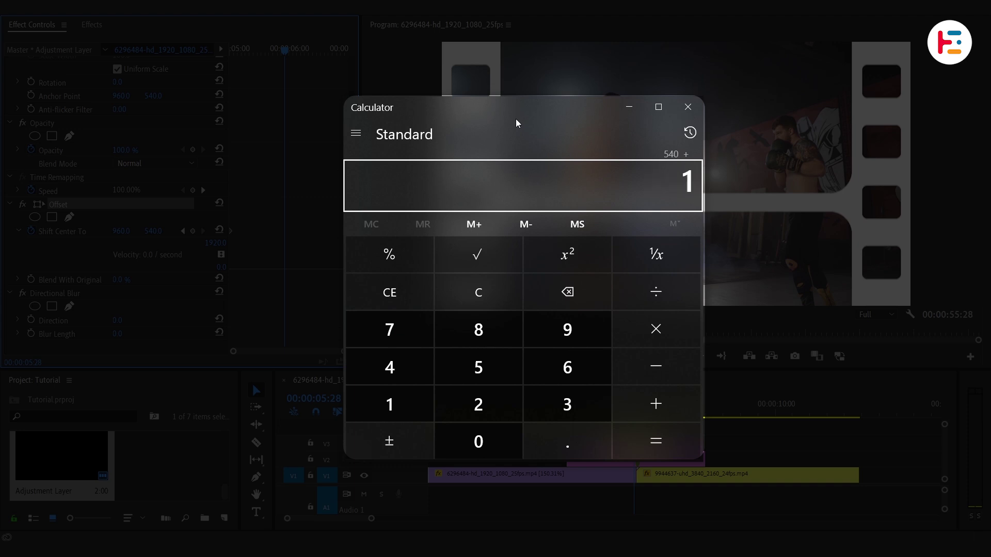
pyautogui.press('+')
pyautogui.write('1,080')
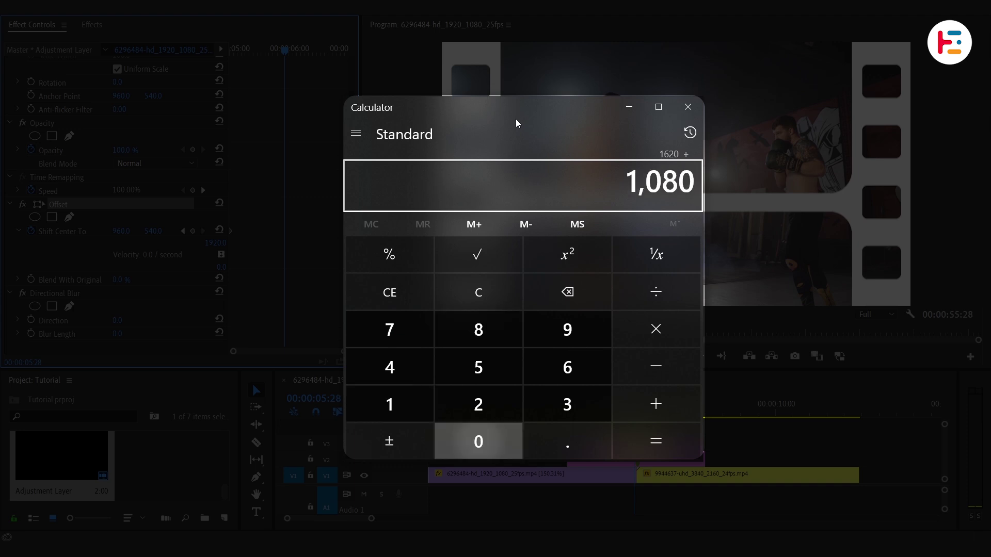
pyautogui.press('+')
pyautogui.write('1080')
pyautogui.press('Return')
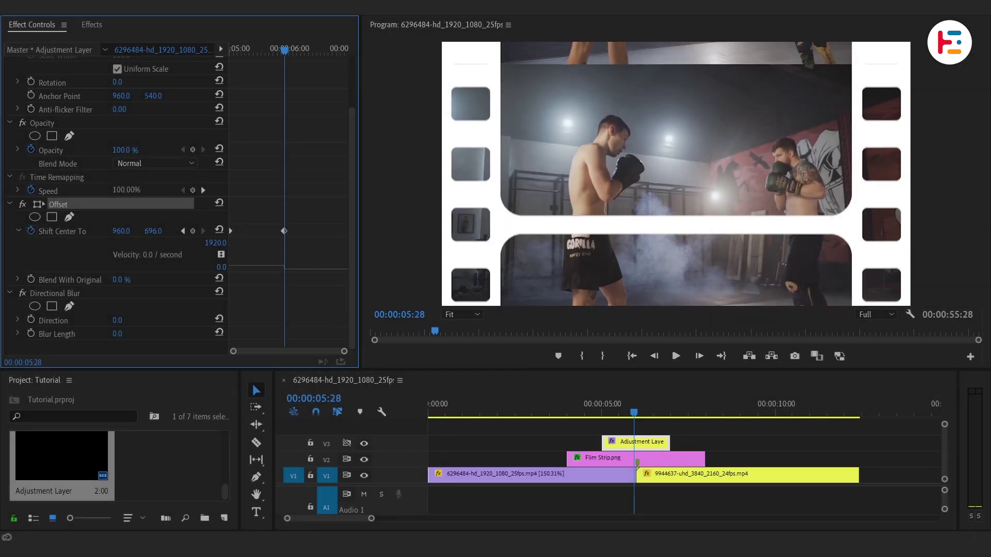
# - Set the vertical Offset to 3780, move the end keyframe later, and ease both Offset keyframes
pyautogui.write('3780')
pyautogui.press('Return')
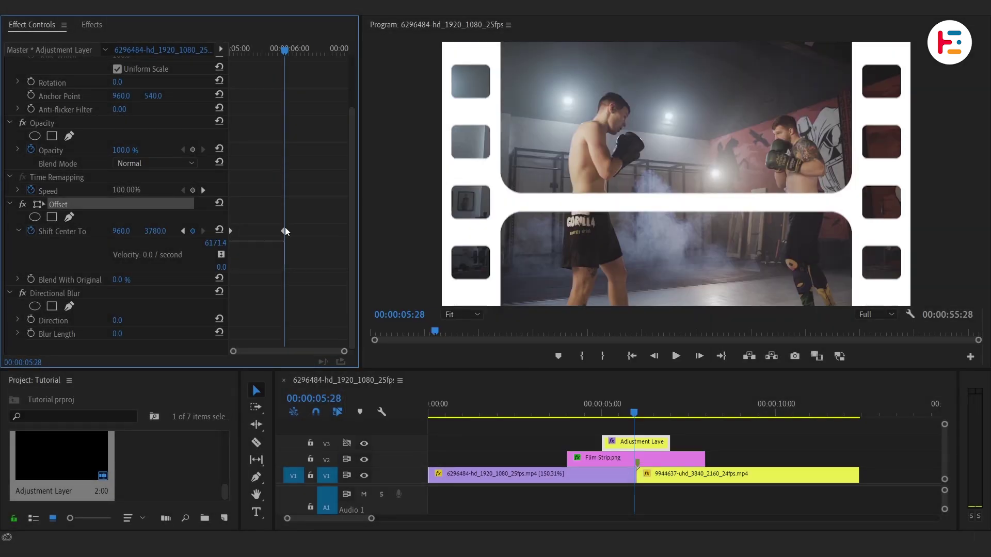
pyautogui.moveTo(284, 231); pyautogui.dragTo(311, 230)
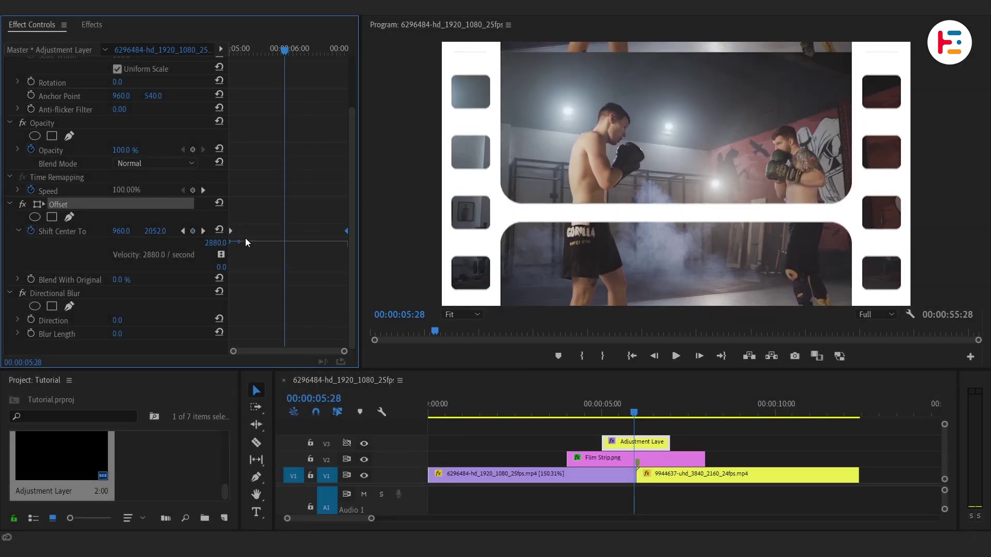
pyautogui.rightClick(233, 230)
pyautogui.moveTo(318, 322)
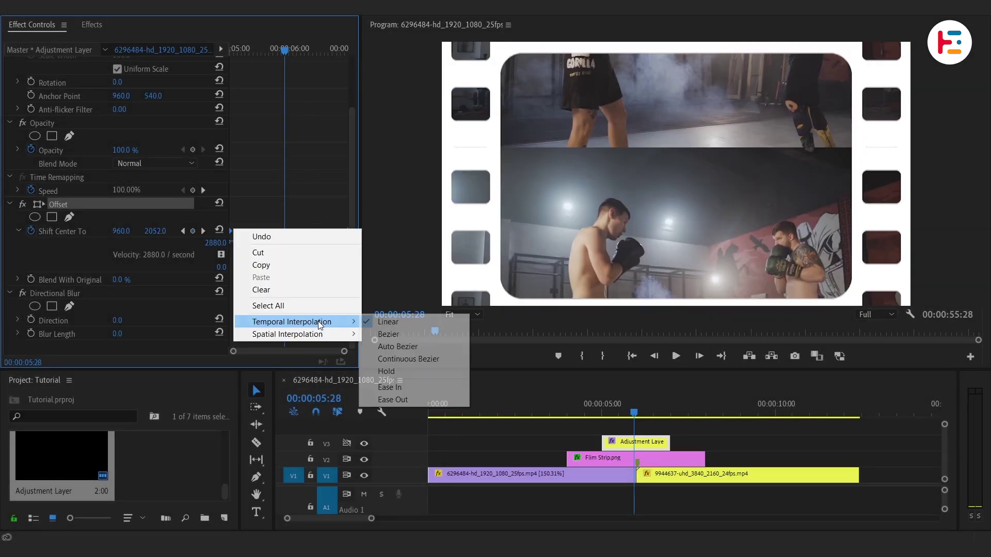
pyautogui.click(405, 387)
pyautogui.rightClick(230, 231)
pyautogui.click(421, 391)
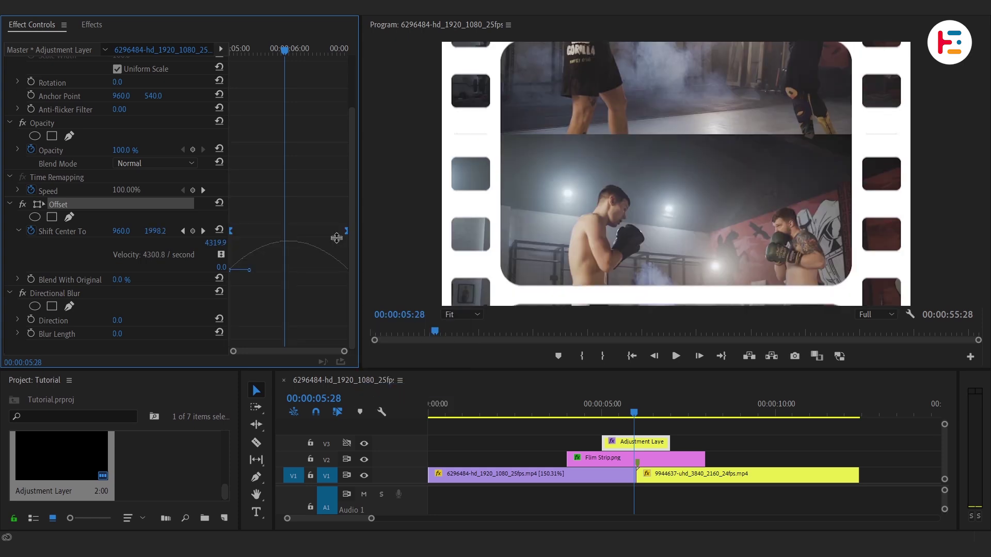
# - Preview the roll, then start a Directional Blur Length keyframe at 05:00
pyautogui.scroll(3, 207, 289)
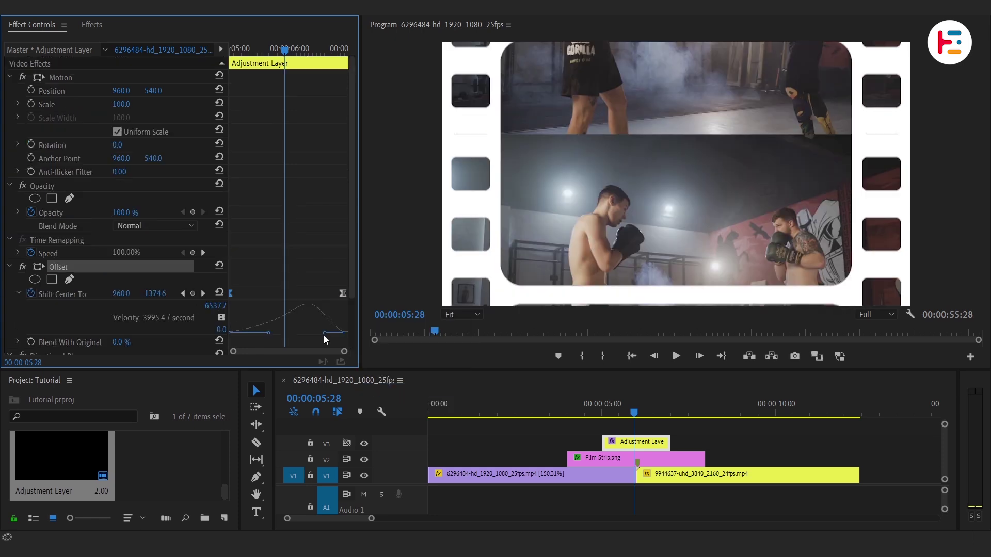
pyautogui.press('Left')
pyautogui.press('Left')
pyautogui.press('Left')
pyautogui.press('Left')
pyautogui.press('Left')
pyautogui.press('Left')
pyautogui.press('Left')
pyautogui.press('Left')
pyautogui.press('Left')
pyautogui.press('Left')
pyautogui.press('Left')
pyautogui.press('Left')
pyautogui.press('Left')
pyautogui.scroll(-2, 43, 294)
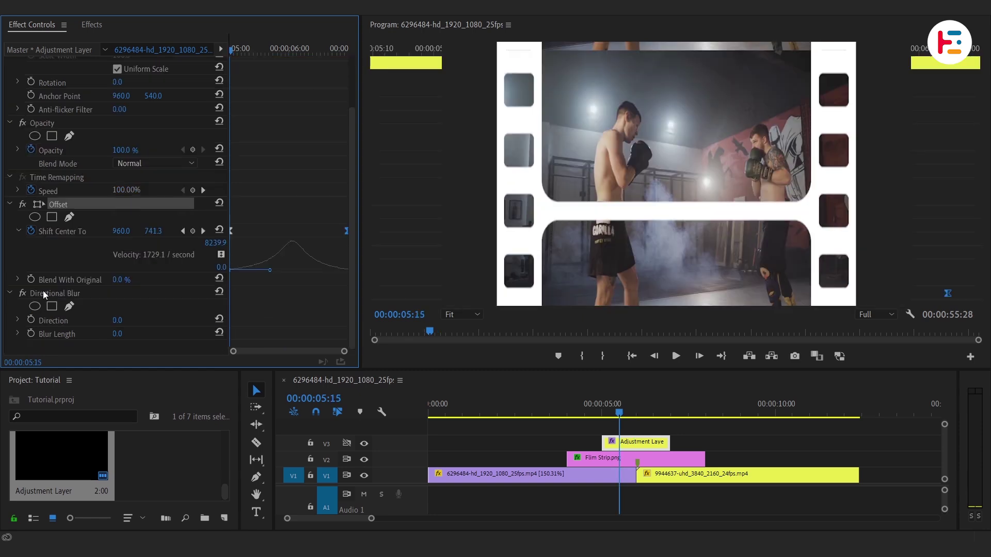
pyautogui.click(37, 294)
pyautogui.press('Up')
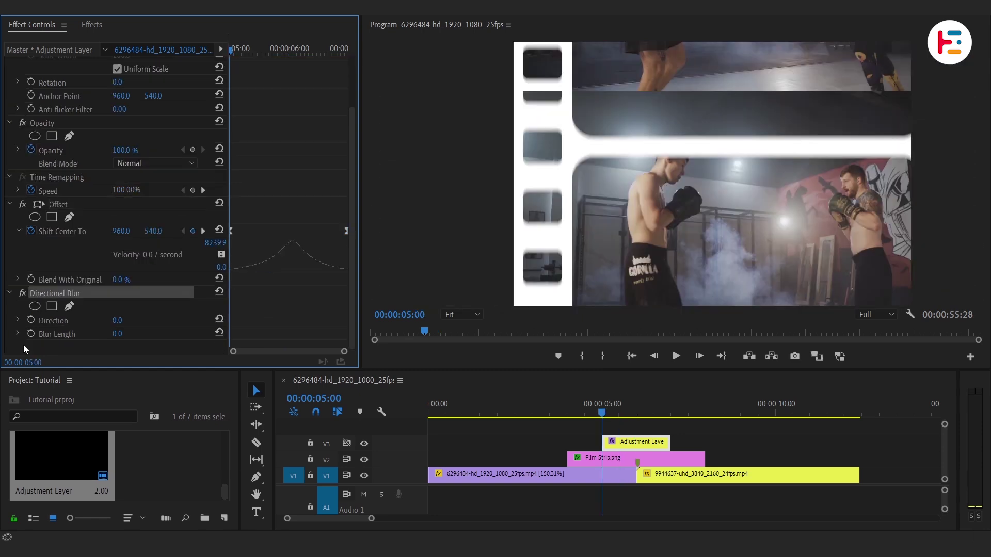
pyautogui.click(31, 333)
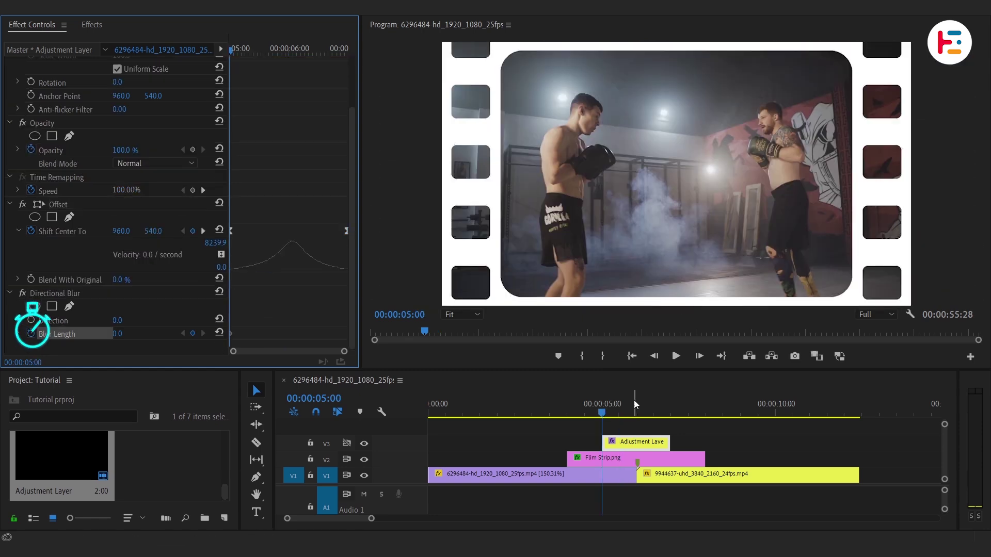
# - Key Blur Length to 30 at 06:00, remove the stray keyframe, and ease all Blur Length keyframes
pyautogui.click(635, 403)
pyautogui.scroll(-2, 259, 269)
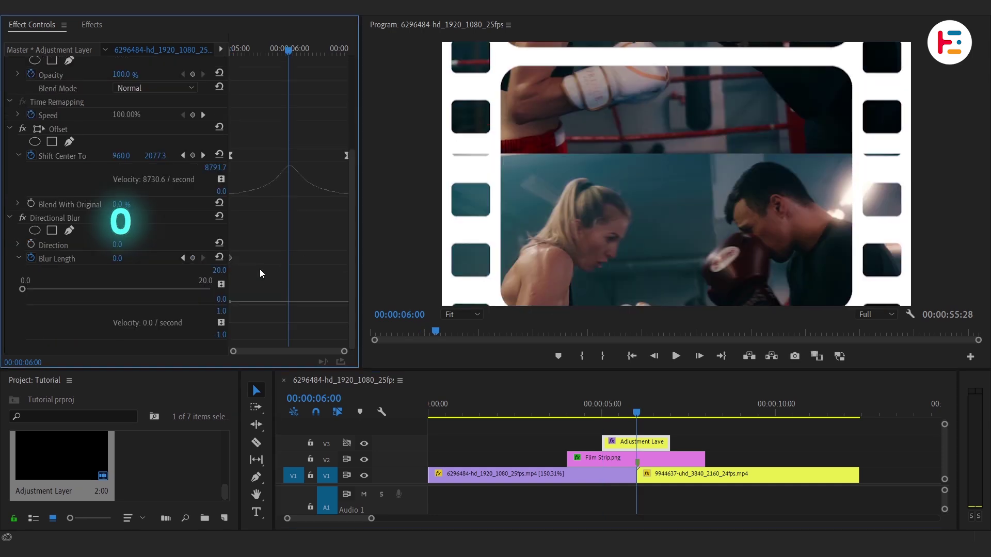
pyautogui.click(193, 258)
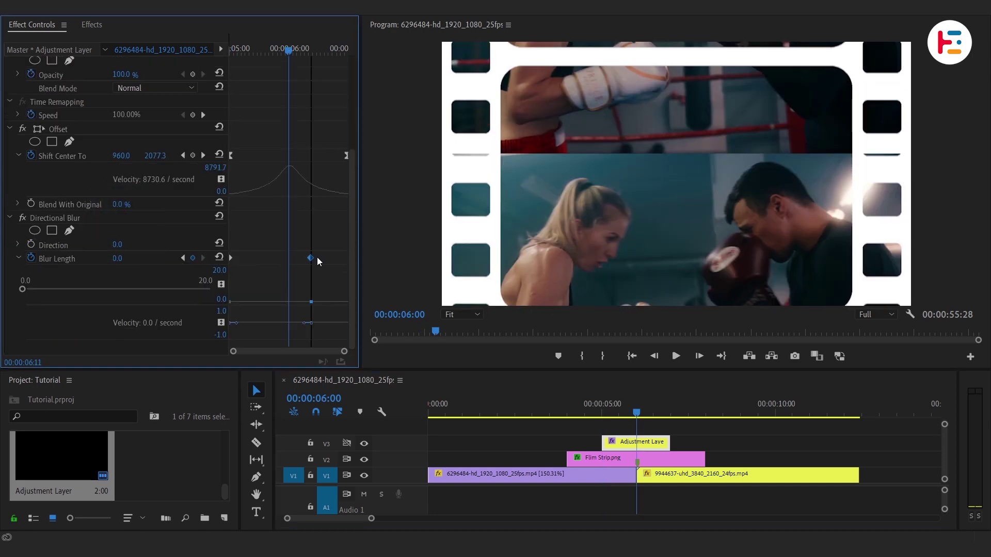
pyautogui.moveTo(318, 261); pyautogui.dragTo(331, 262)
pyautogui.press('Delete')
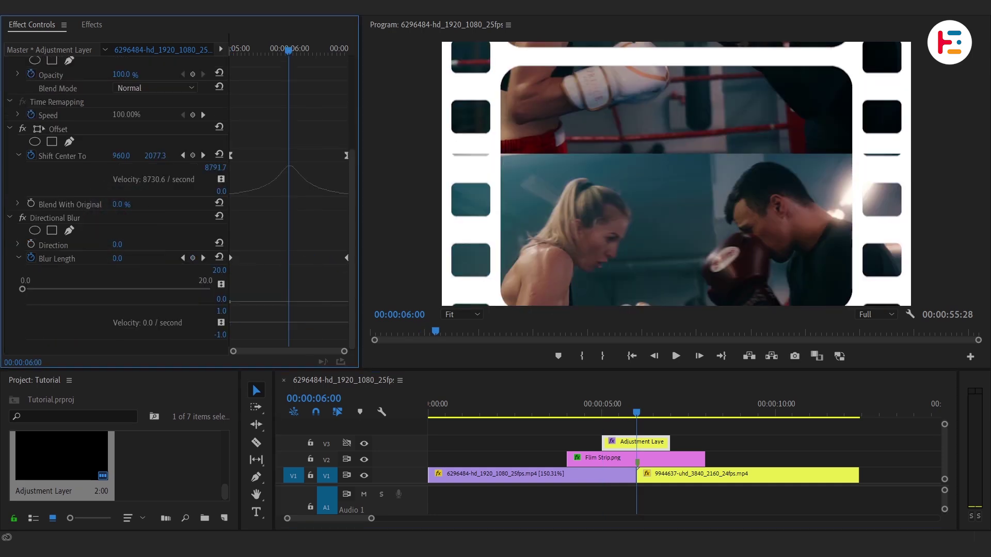
pyautogui.click(118, 258)
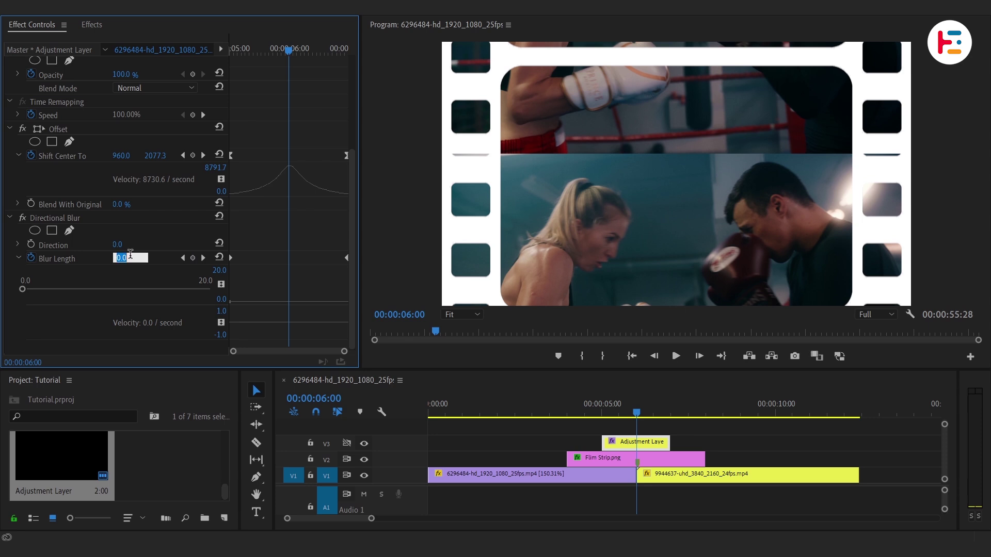
pyautogui.write('30')
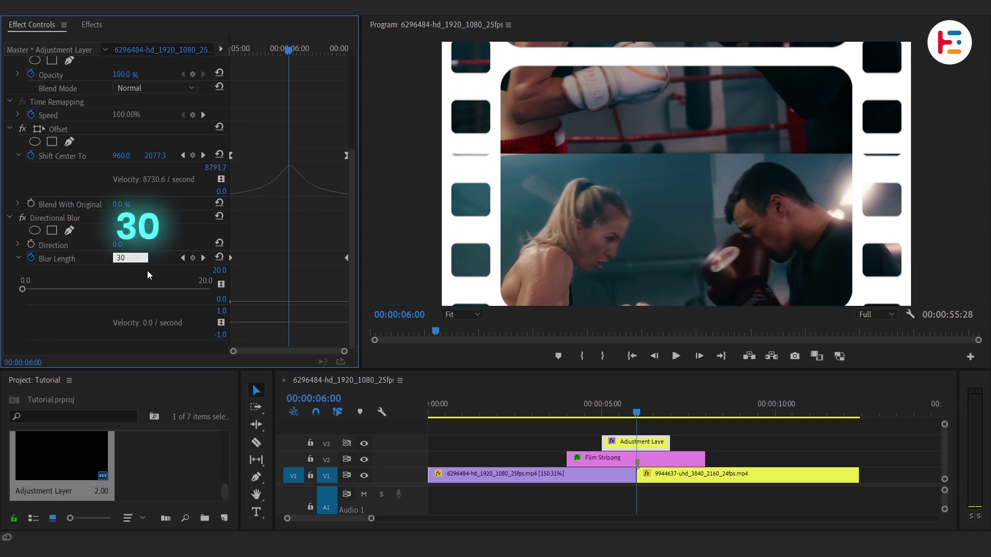
pyautogui.press('Return')
pyautogui.moveTo(231, 236); pyautogui.dragTo(351, 264)
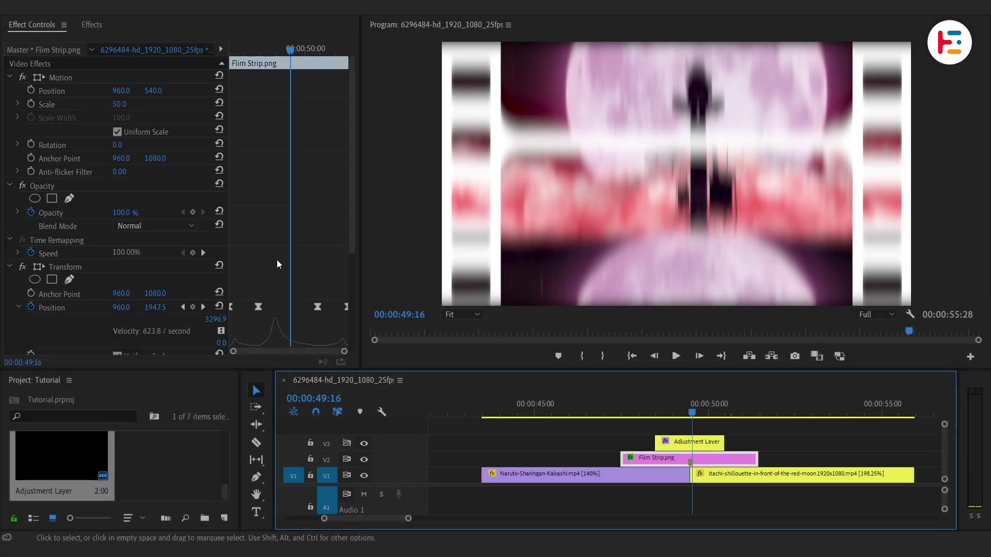
# - Reset the end Shift Center To keyframe so the Offset reads -4800, 540
pyautogui.scroll(-2, 282, 184)
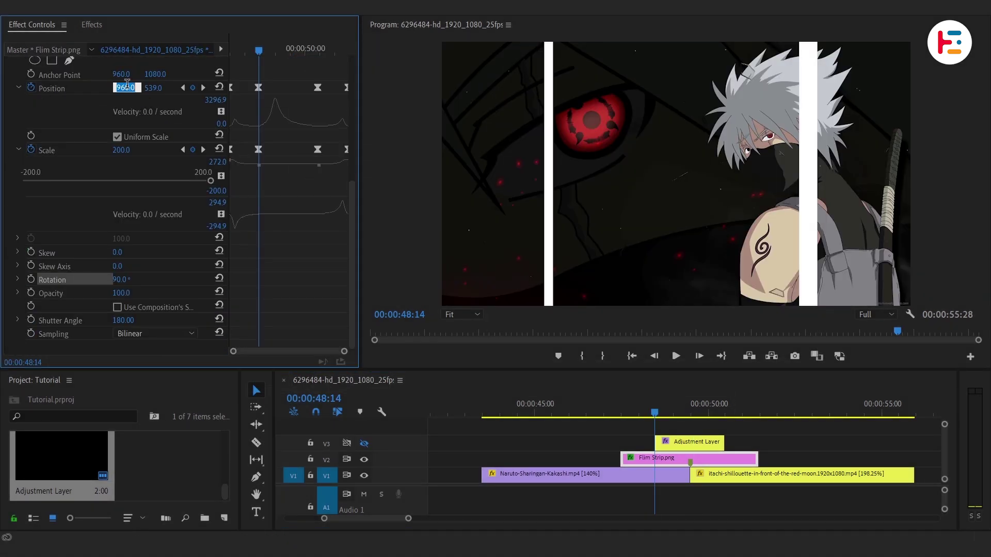
pyautogui.press('Tab')
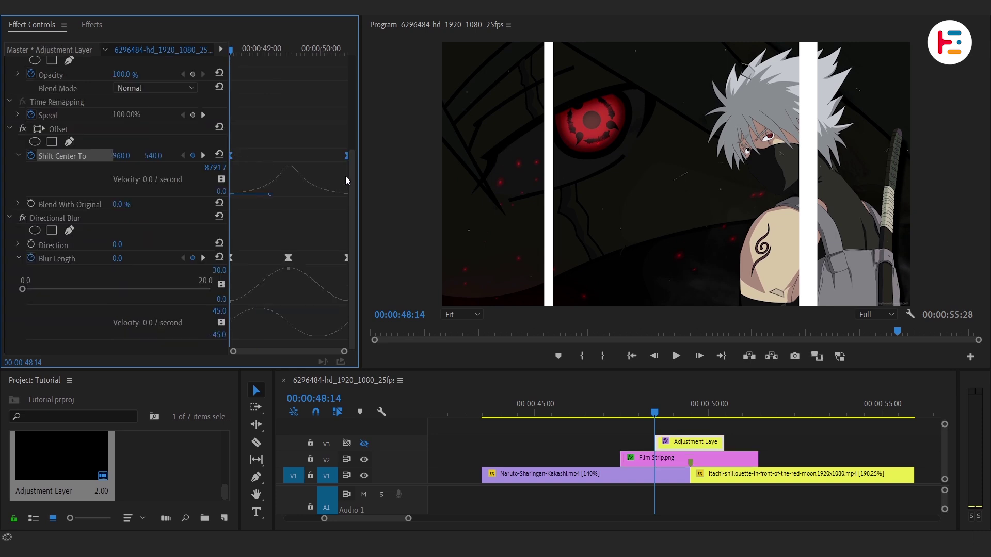
pyautogui.click(345, 155)
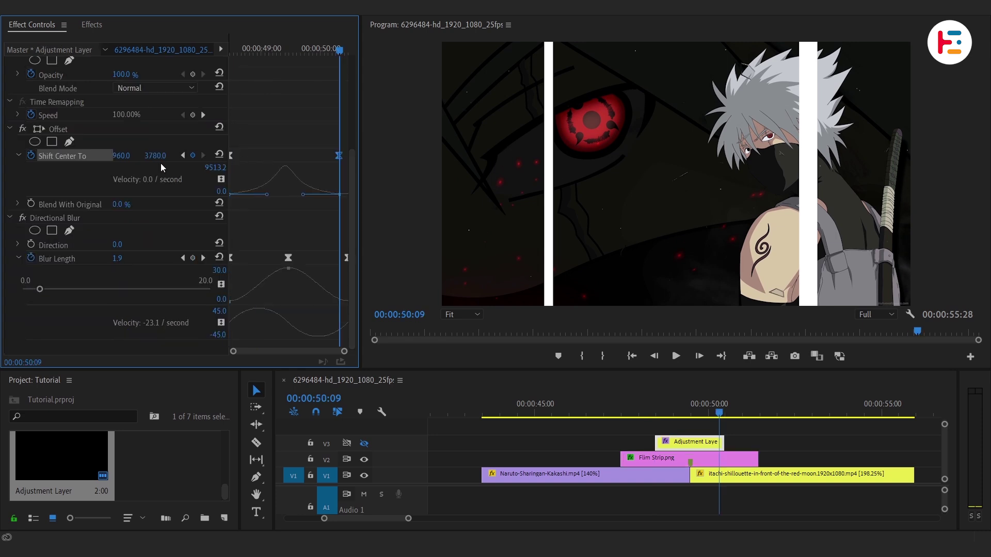
pyautogui.click(219, 156)
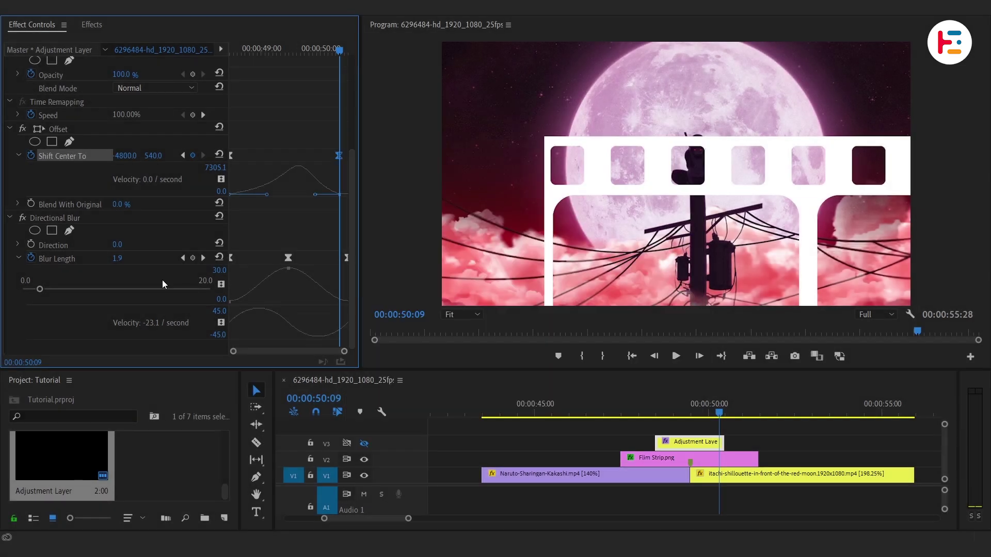
# - Set the Directional Blur Direction to 90°
pyautogui.click(54, 219)
pyautogui.click(99, 242)
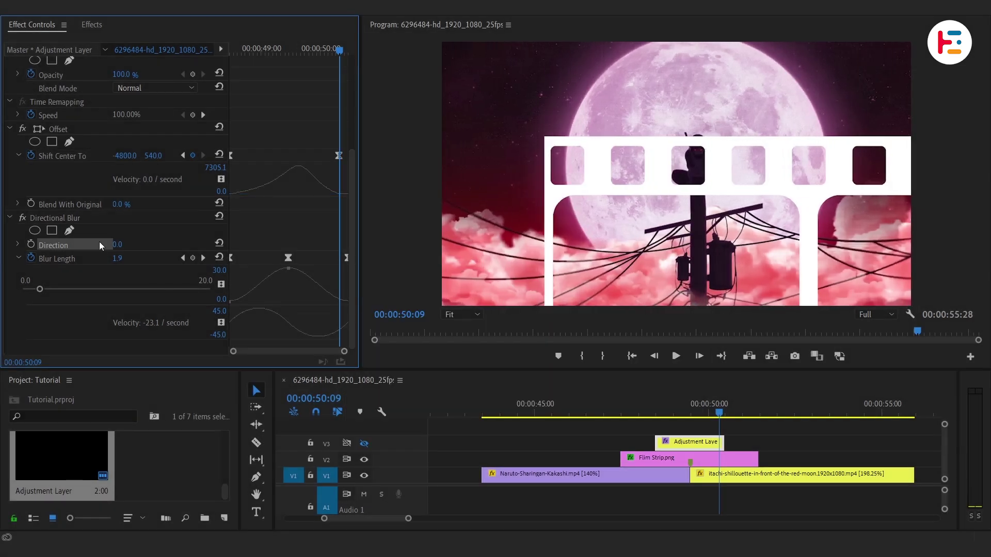
pyautogui.click(119, 245)
pyautogui.write('90')
pyautogui.press('Return')
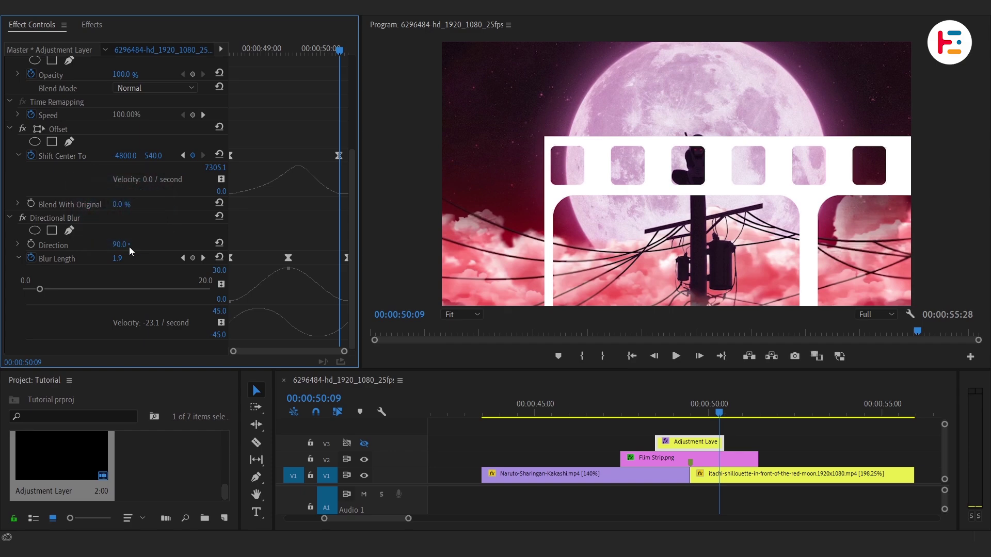